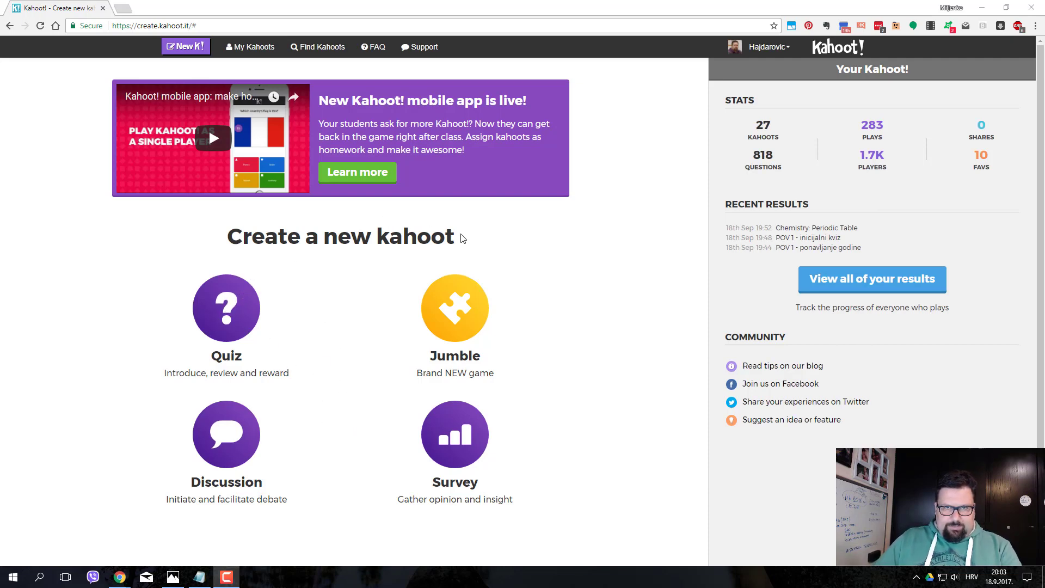
- Start a new quiz and title it "Temeljni pojmovi Politike - ponavljanje"
click(233, 310)
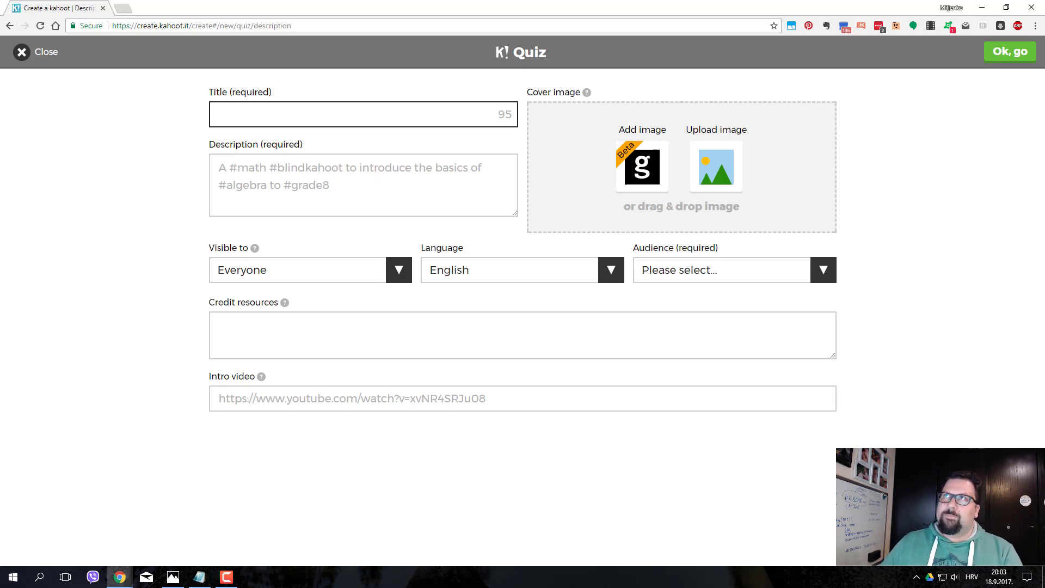
key(alt+Tab)
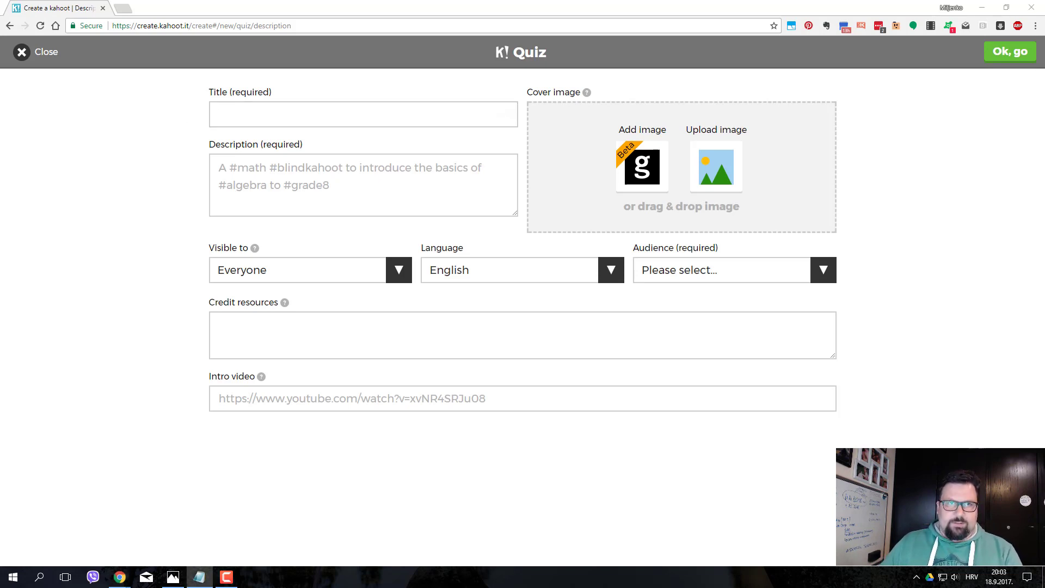
click(271, 113)
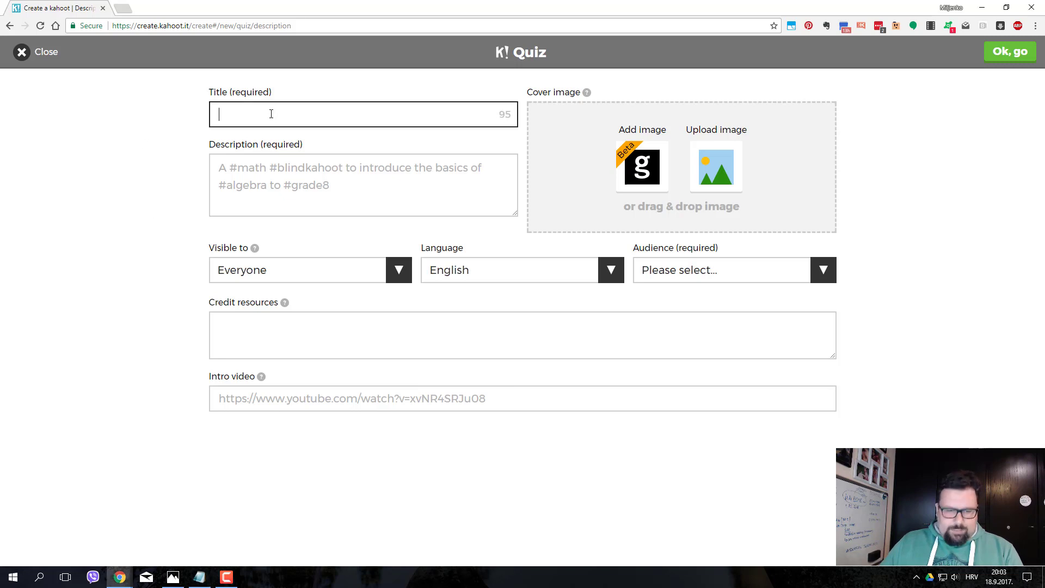
text(Temeljni pojmovi Politike - ponavljanje)
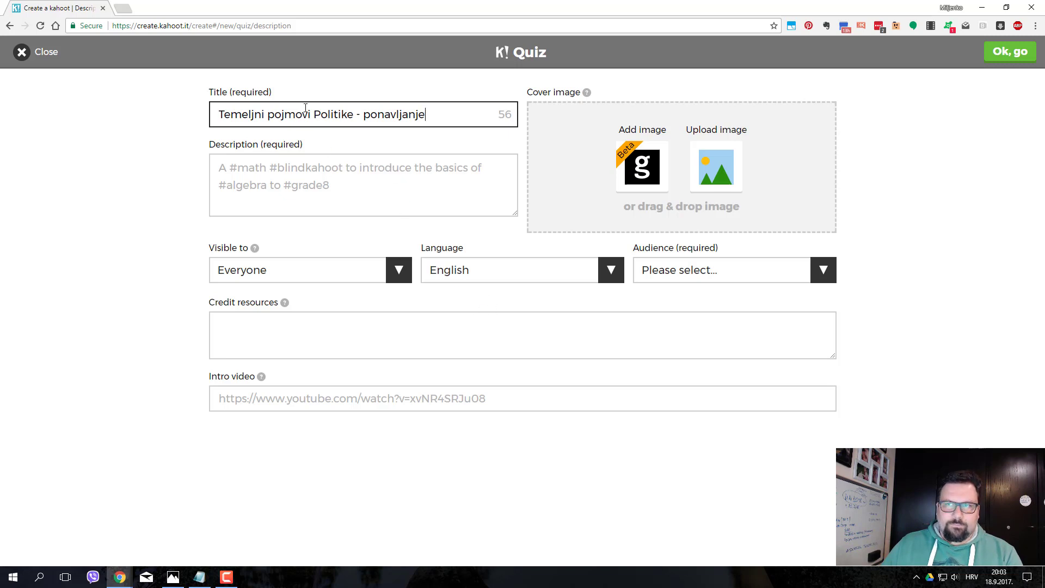
- Enter "Ponavljanje uvodnog sata" as the quiz description
click(277, 159)
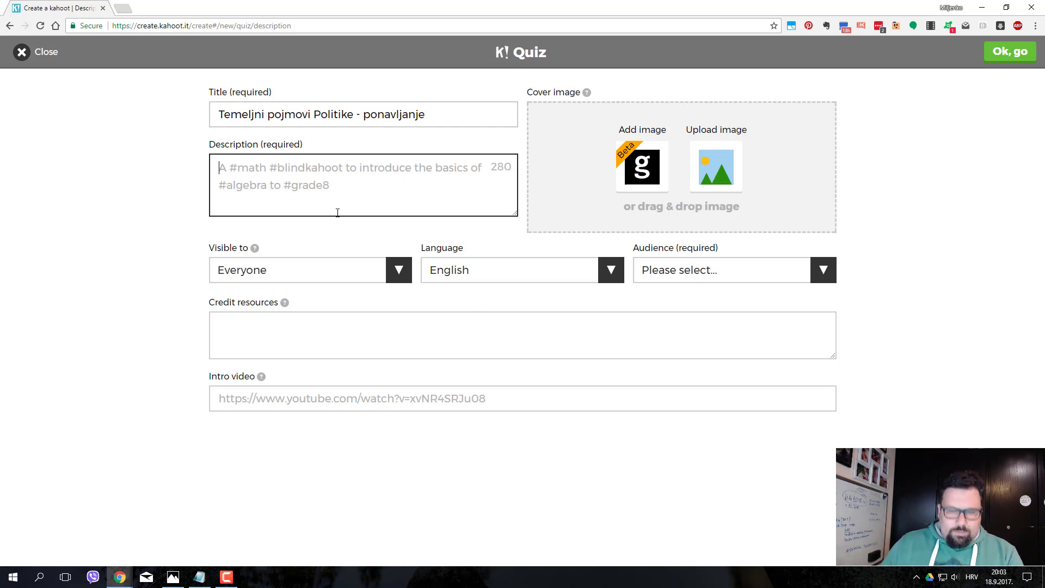
text(Ponavljanje )
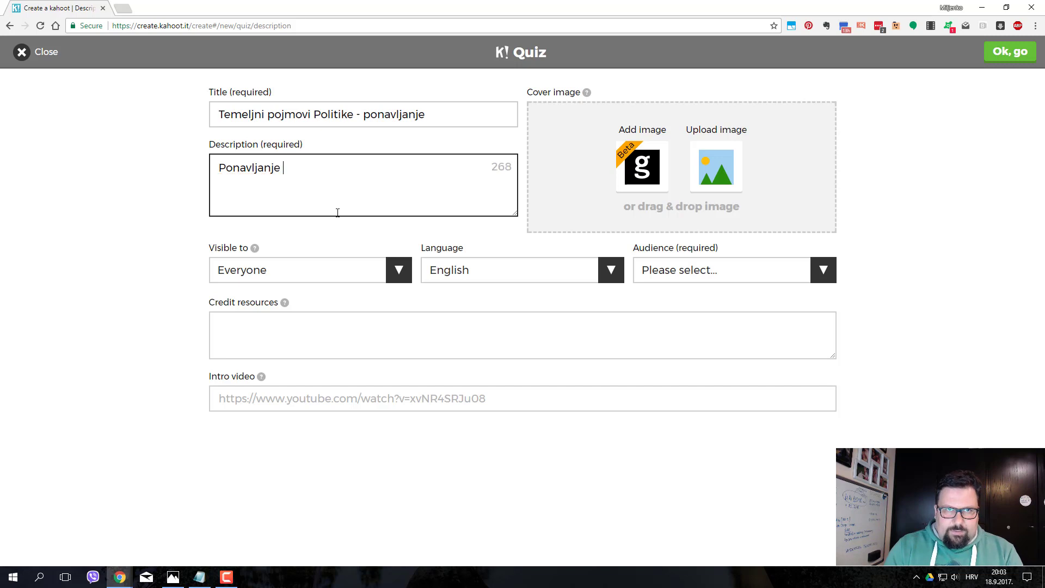
text(uvodnog sata)
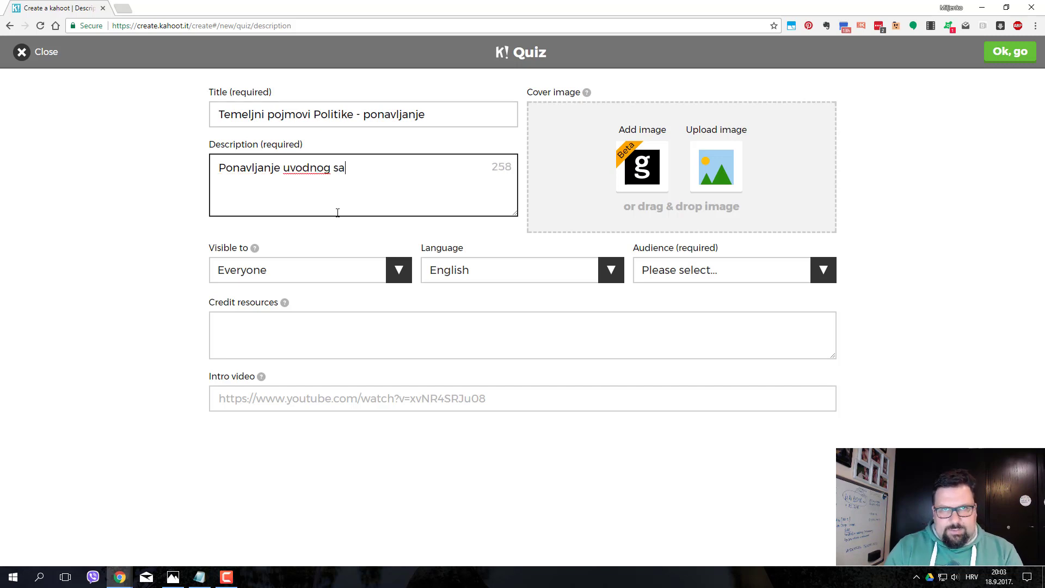
key(BackSpace)
key(BackSpace)
key(BackSpace)
key(BackSpace)
key(BackSpace)
key(BackSpace)
key(BackSpace)
key(BackSpace)
key(BackSpace)
key(BackSpace)
key(BackSpace)
key(BackSpace)
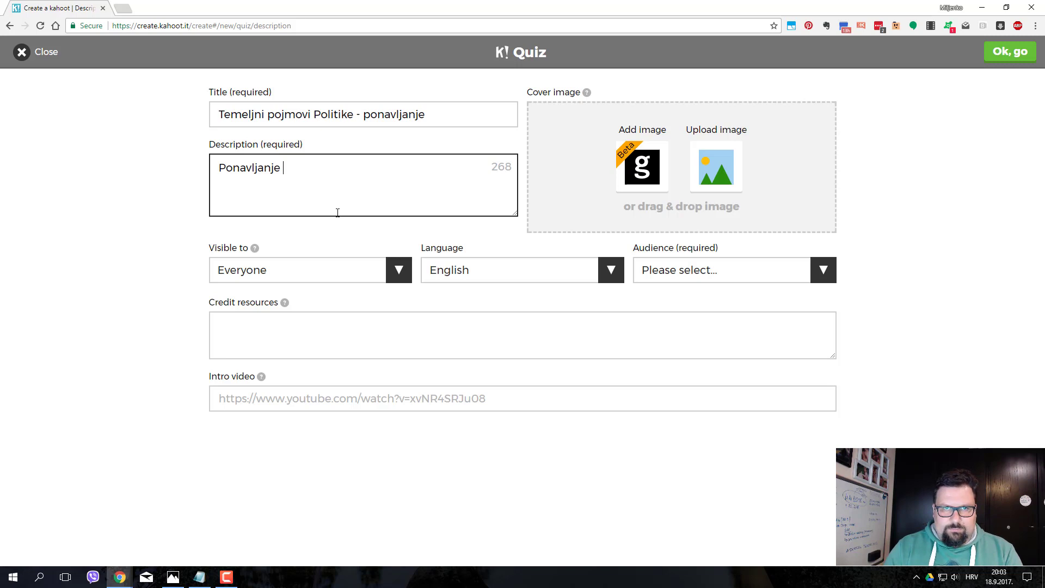
text(pro)
key(BackSpace)
key(BackSpace)
key(BackSpace)
text(uvo)
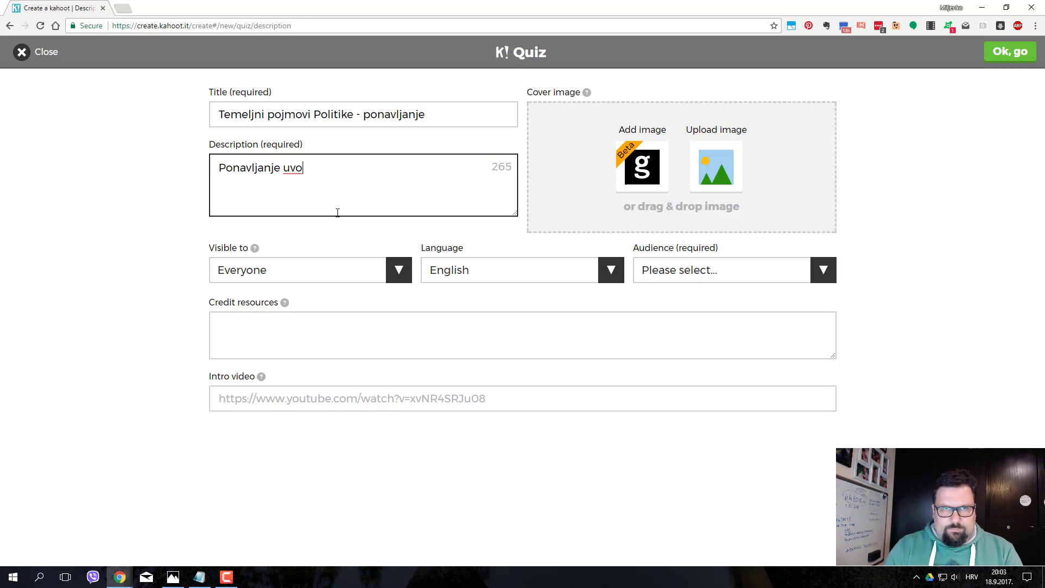
text(dnog sata)
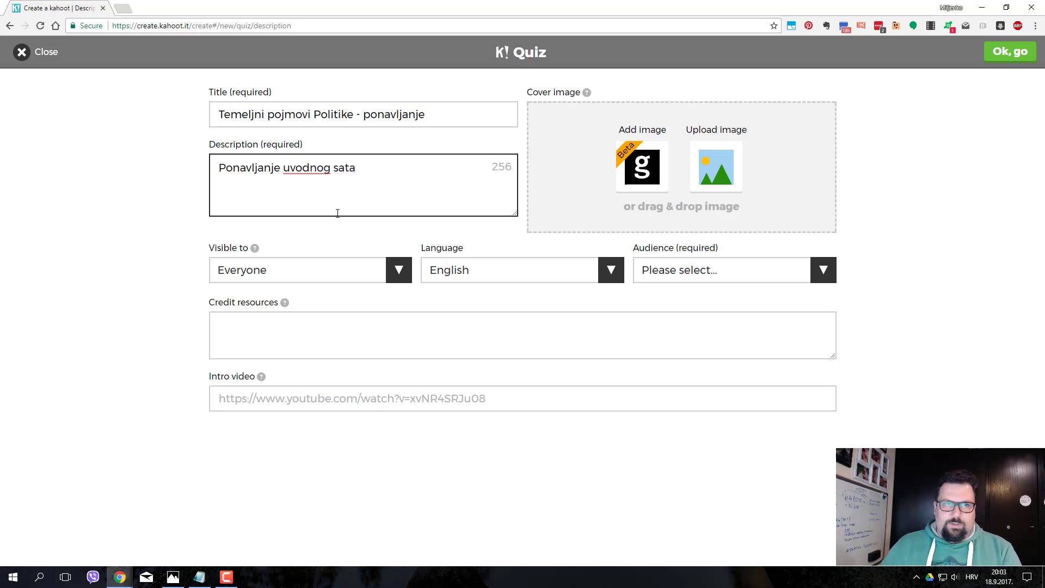
- Set the quiz language to Hrvatski and the audience to School, and accept the quiz details
click(398, 275)
click(271, 217)
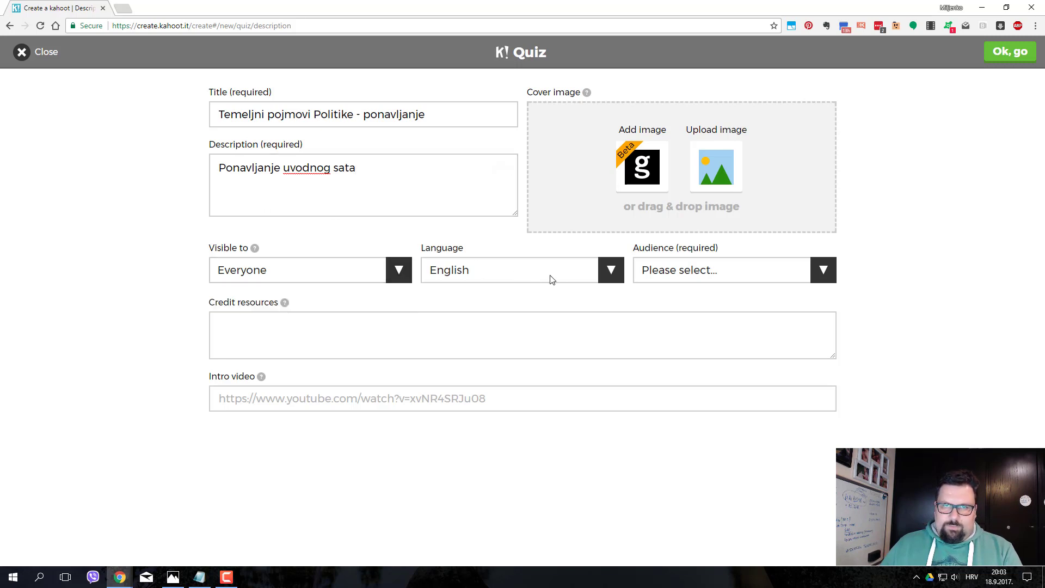
click(551, 280)
scroll(518, 411, down, 4)
scroll(519, 412, up, 3)
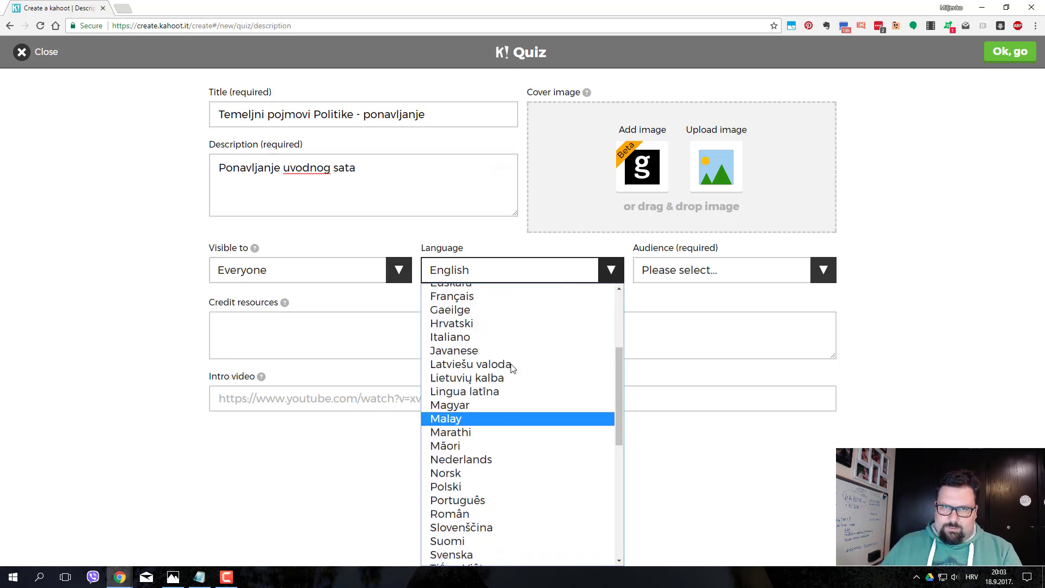
click(508, 371)
click(696, 276)
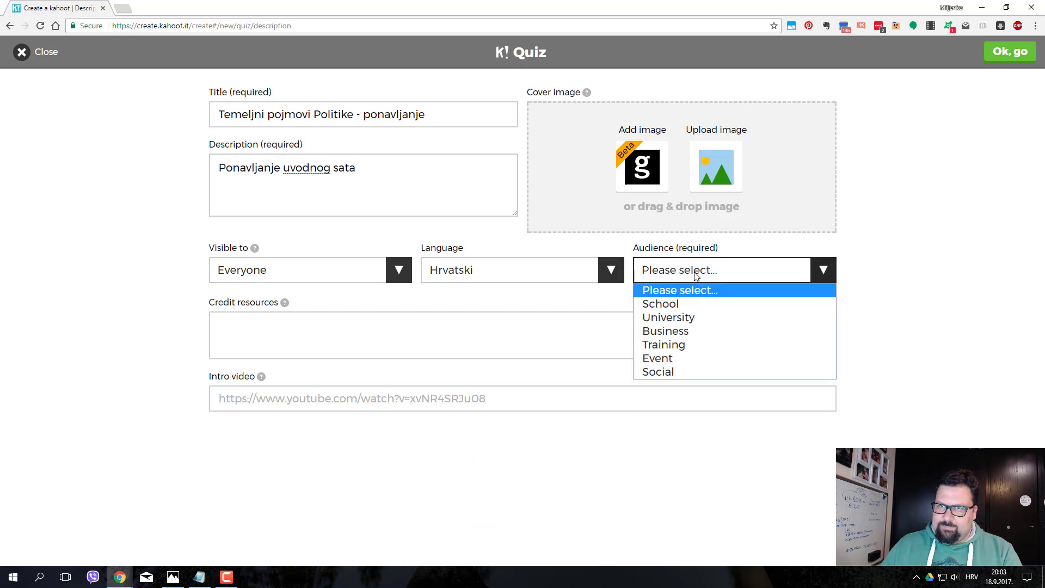
click(693, 306)
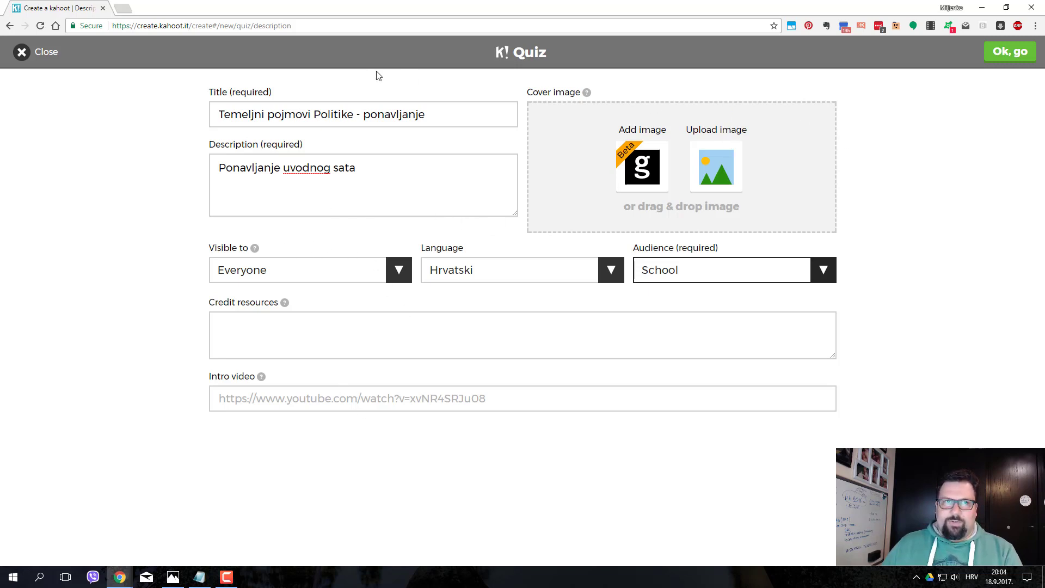
click(1002, 58)
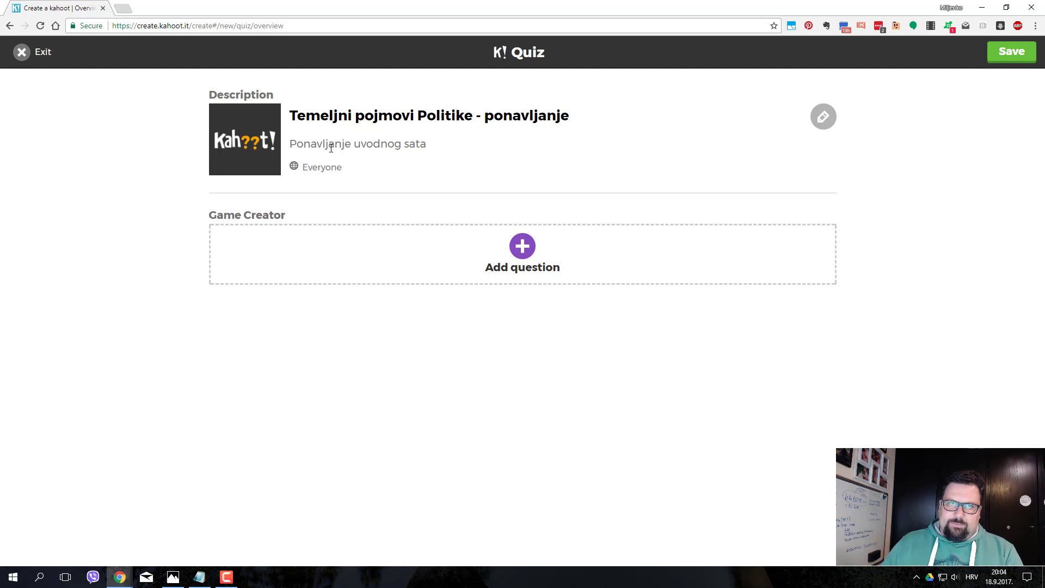
- Add a first question reading "Koji je filozof čovjeka prozvao političkim bićem?" with a time limit of 10 sec
click(498, 256)
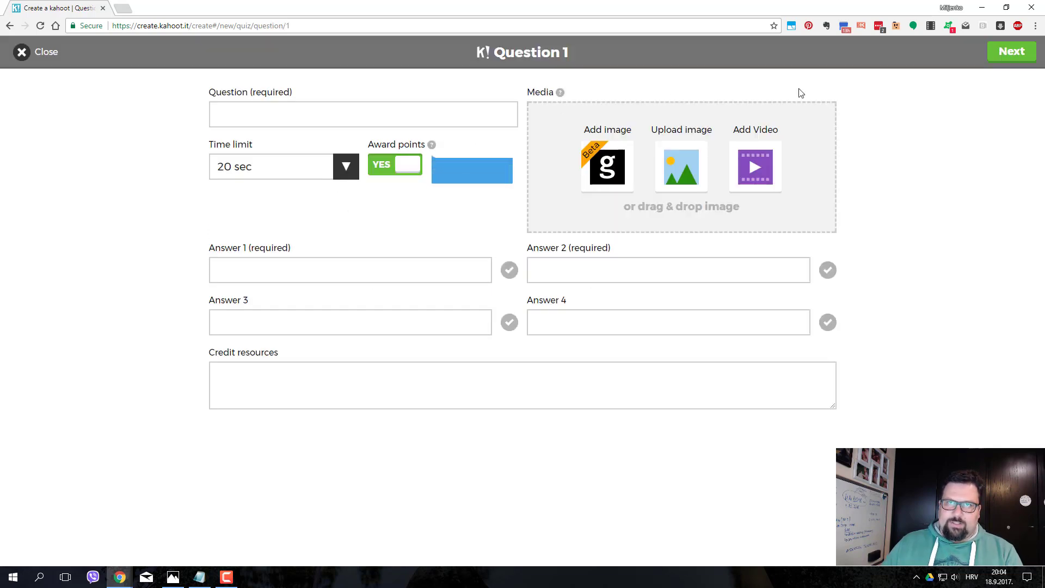
key(alt+Tab)
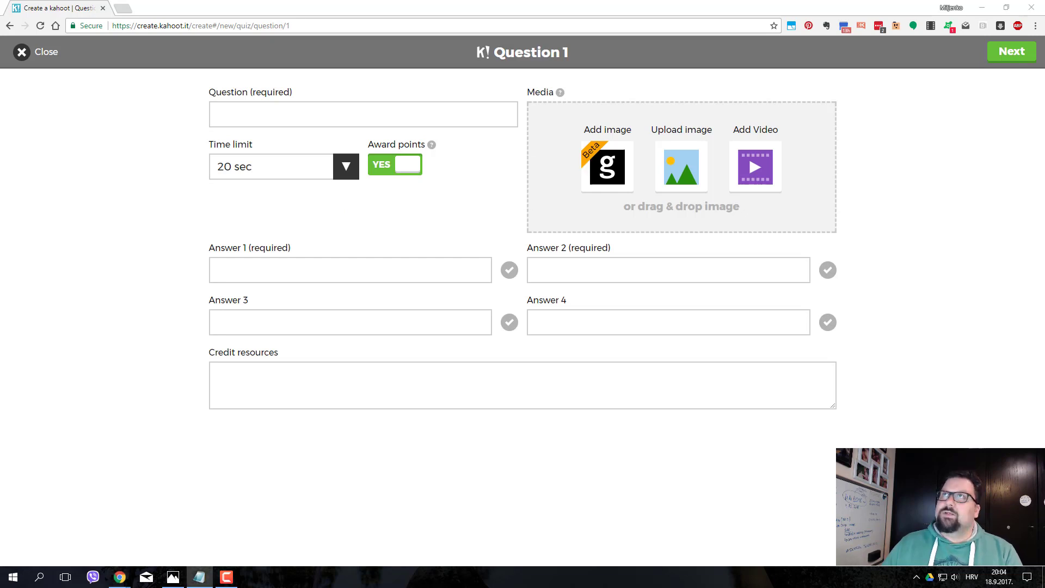
click(232, 118)
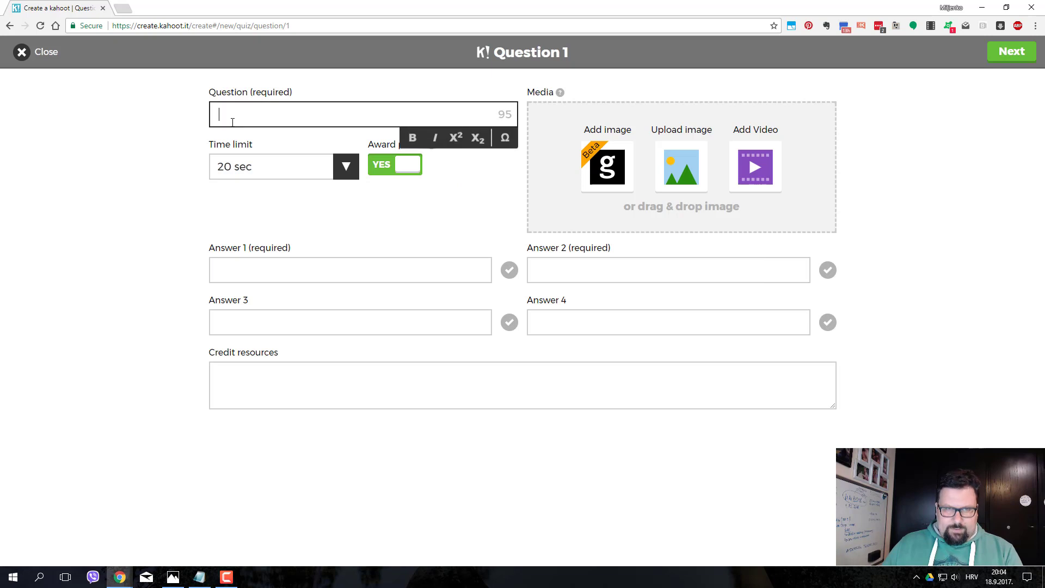
text(Koji je filozof čovjeka prozvao političkim bićem?)
click(348, 166)
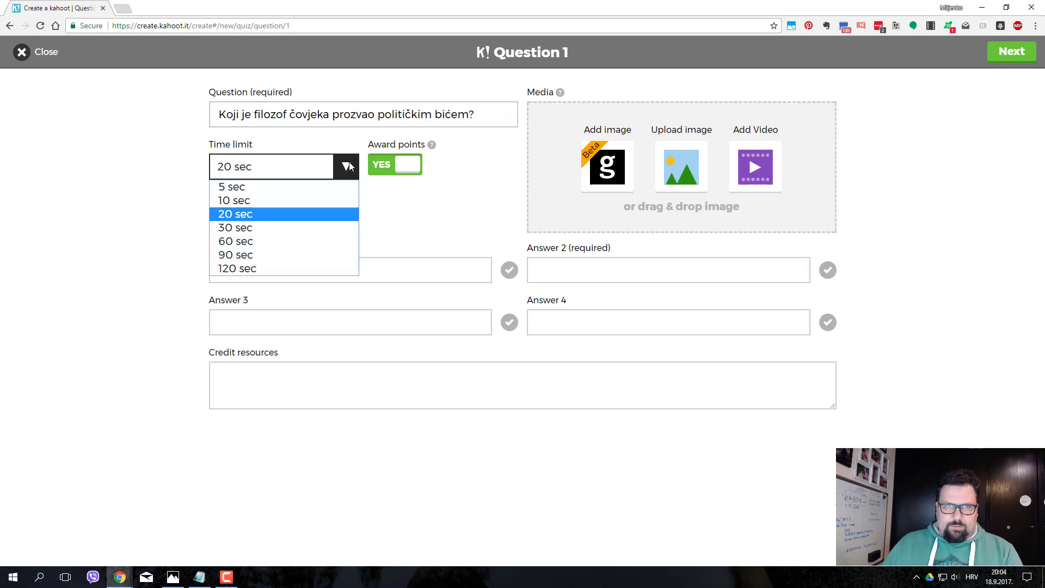
click(317, 201)
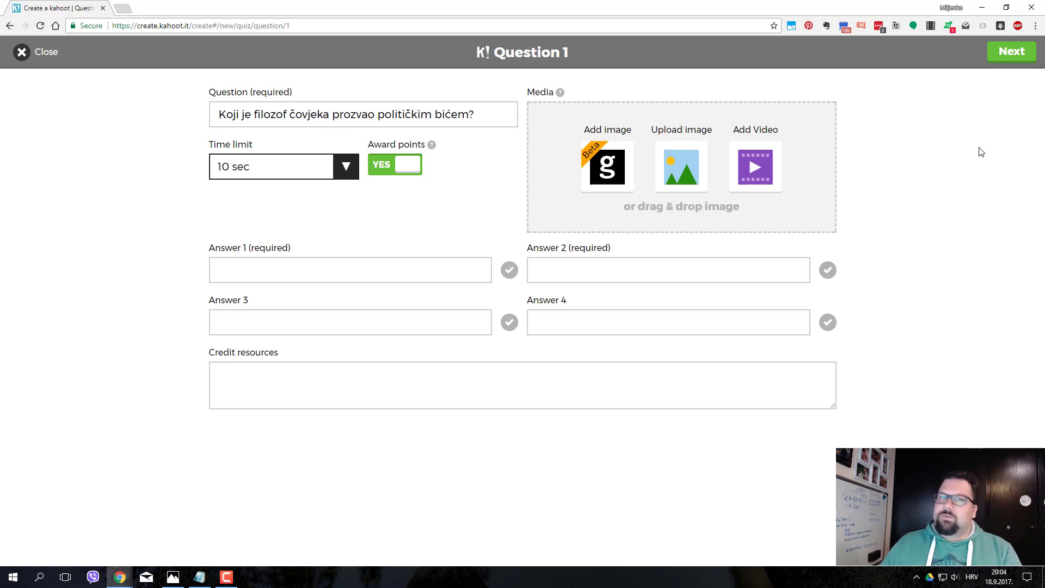
- Fill in the first question's answers as Aristotel, Platon, Machiavelli and Hobbes, mark Aristotel as correct, and finish the question
click(288, 271)
text(A)
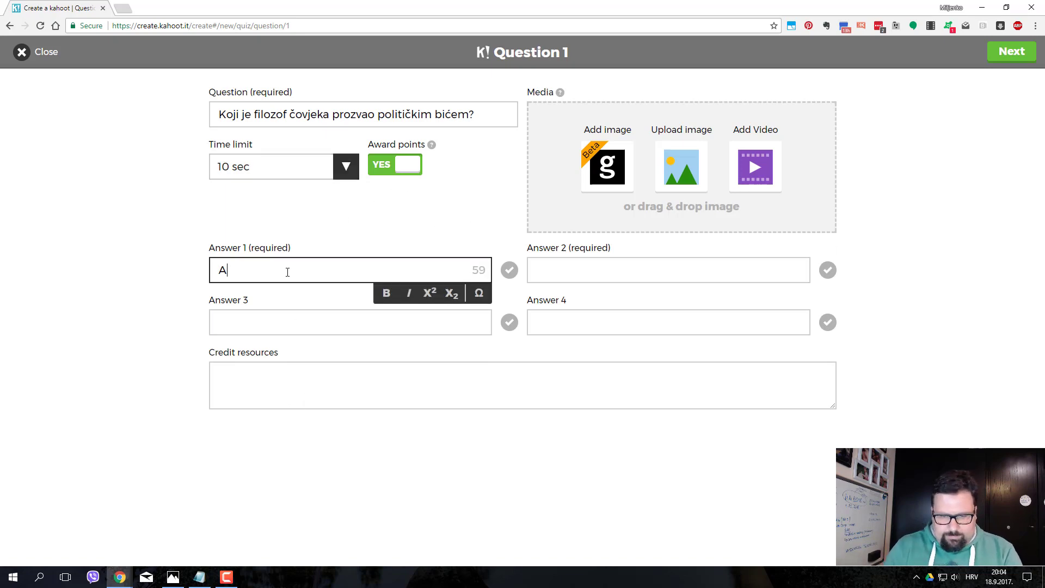
text(ristotel)
key(Tab)
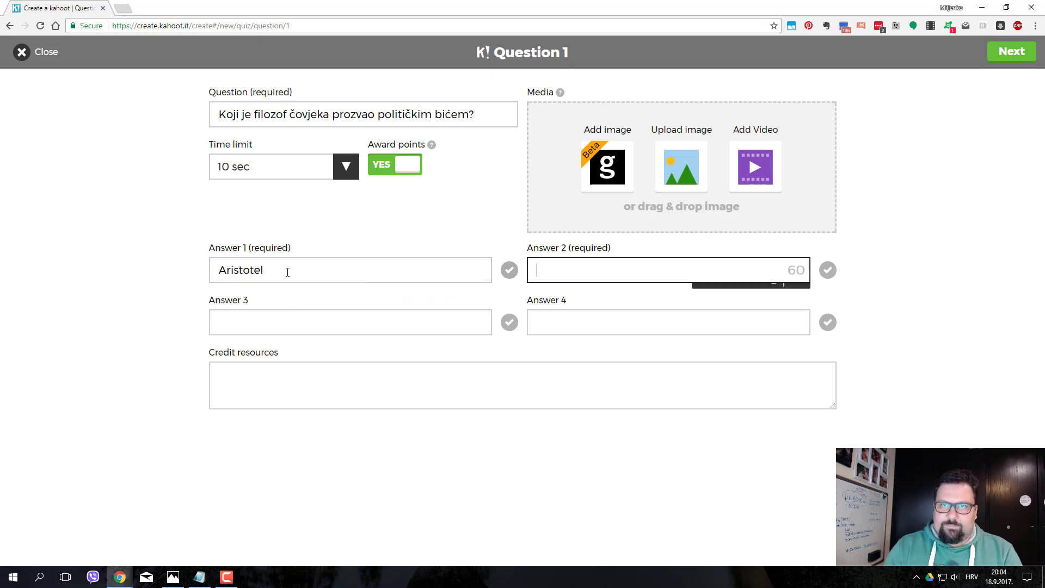
text(Platon)
key(Tab)
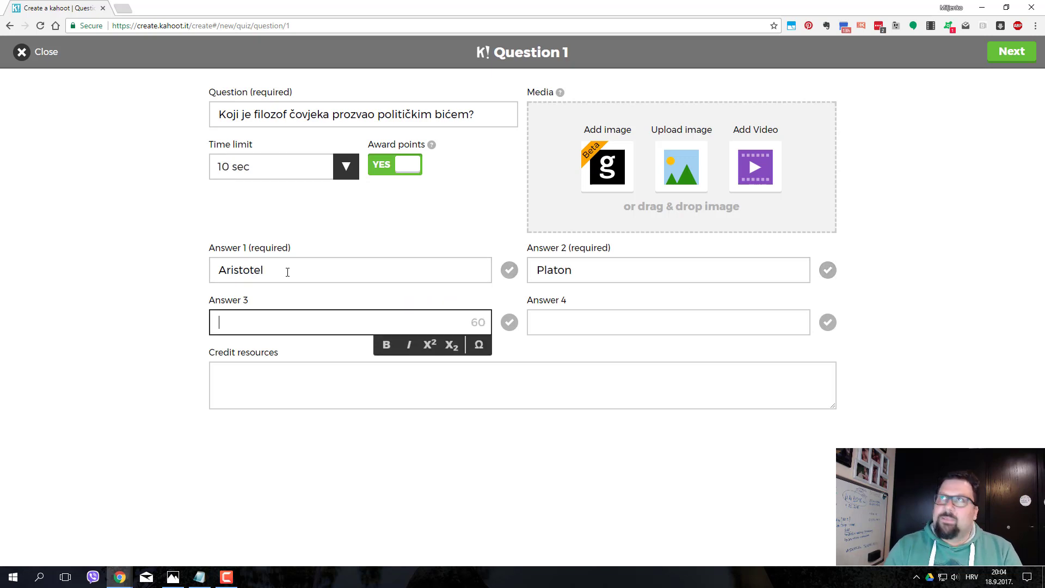
text(Mach)
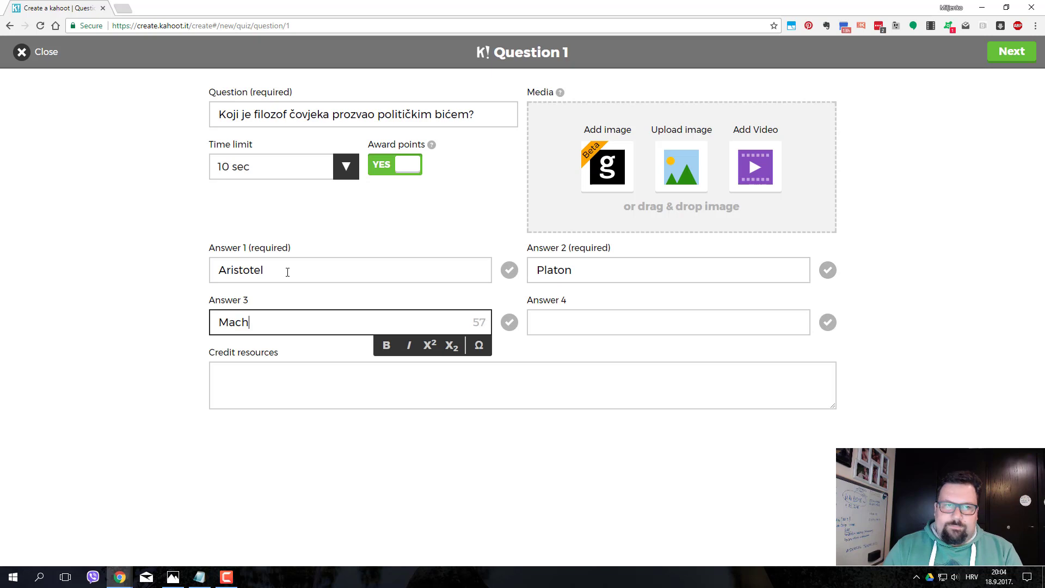
text(iave)
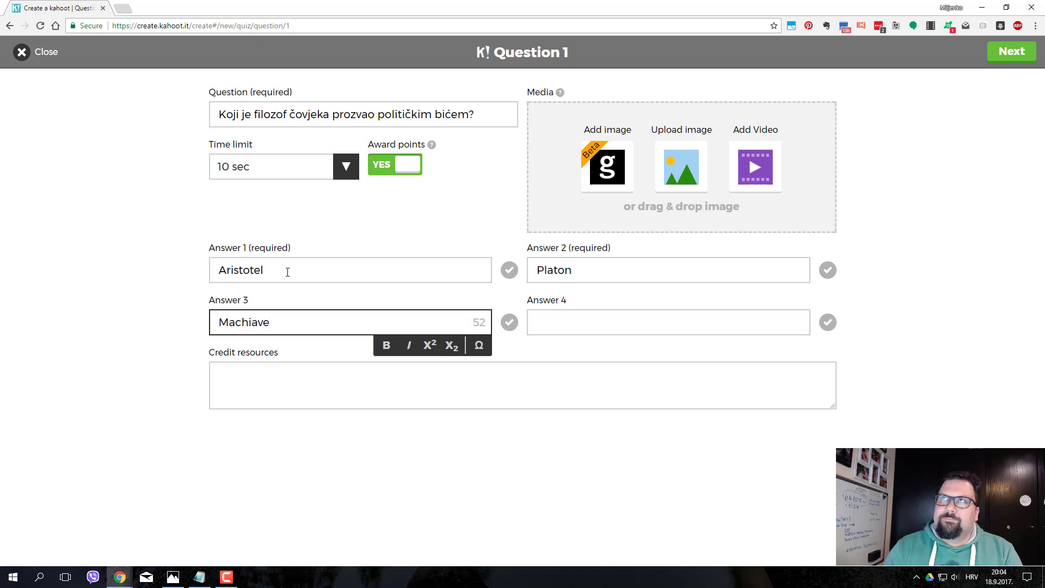
text(lli)
key(Tab)
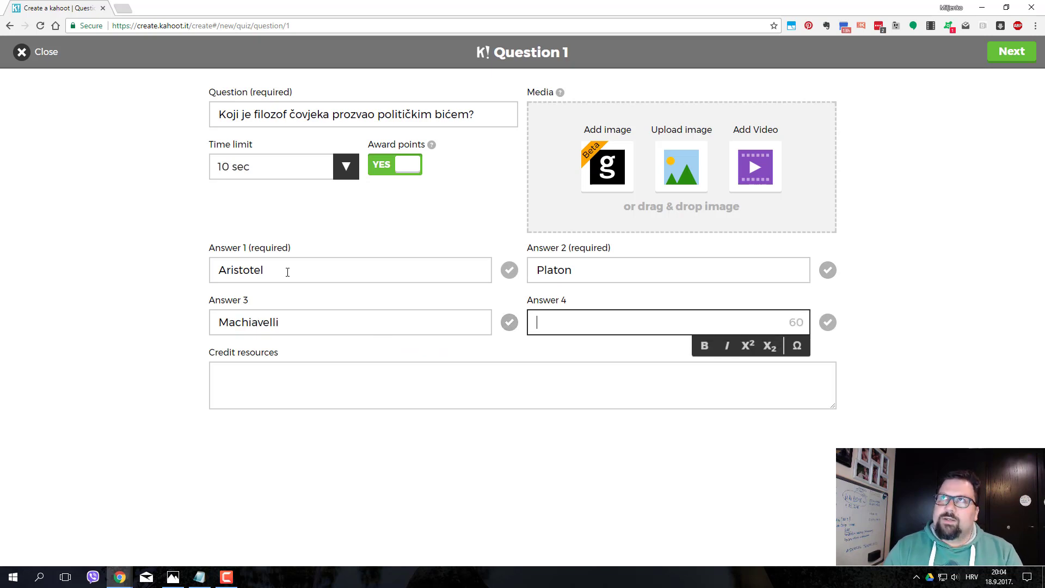
text(Bobbes)
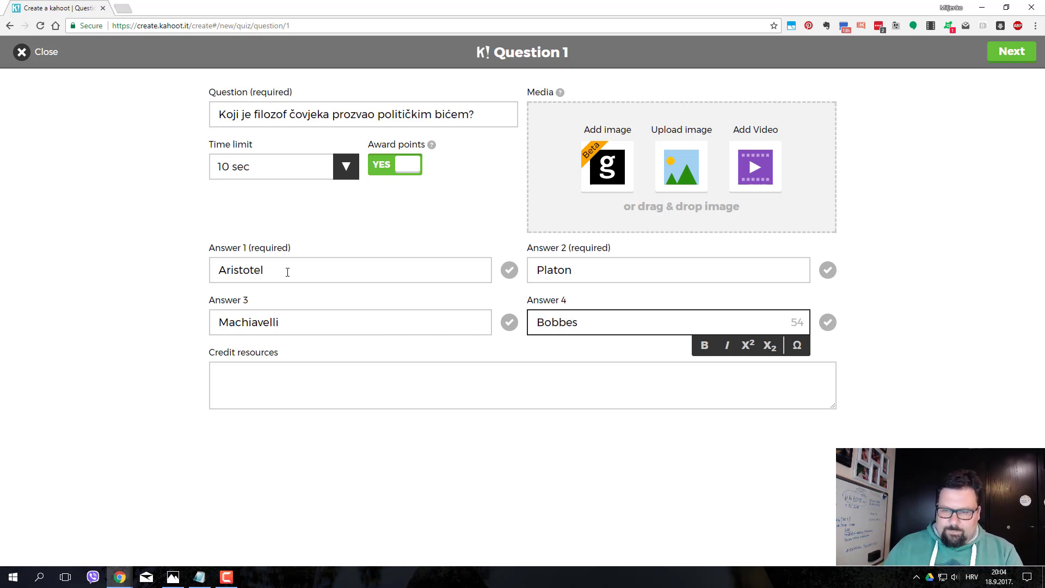
key(Left)
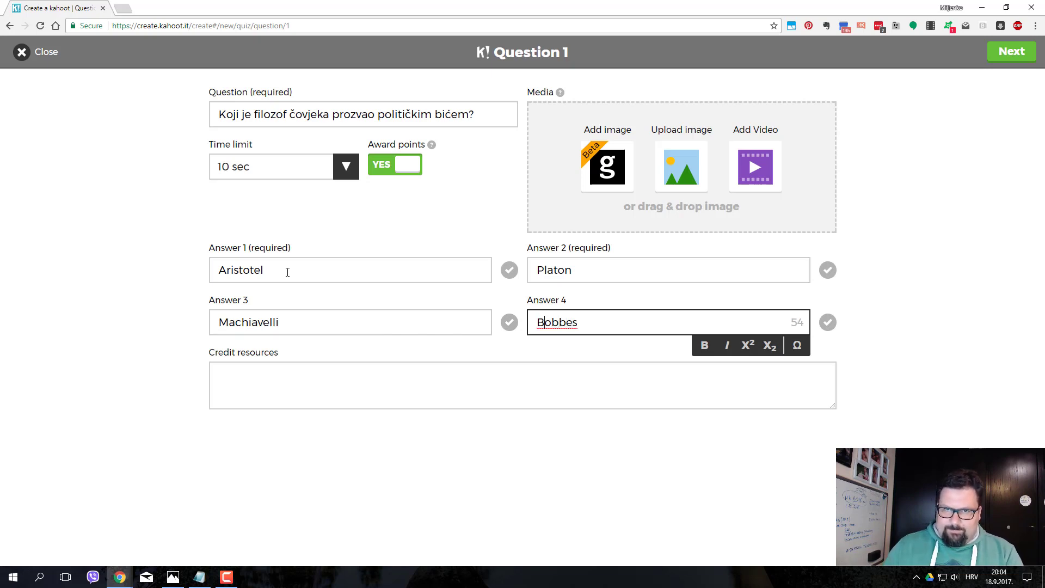
key(BackSpace)
text(H)
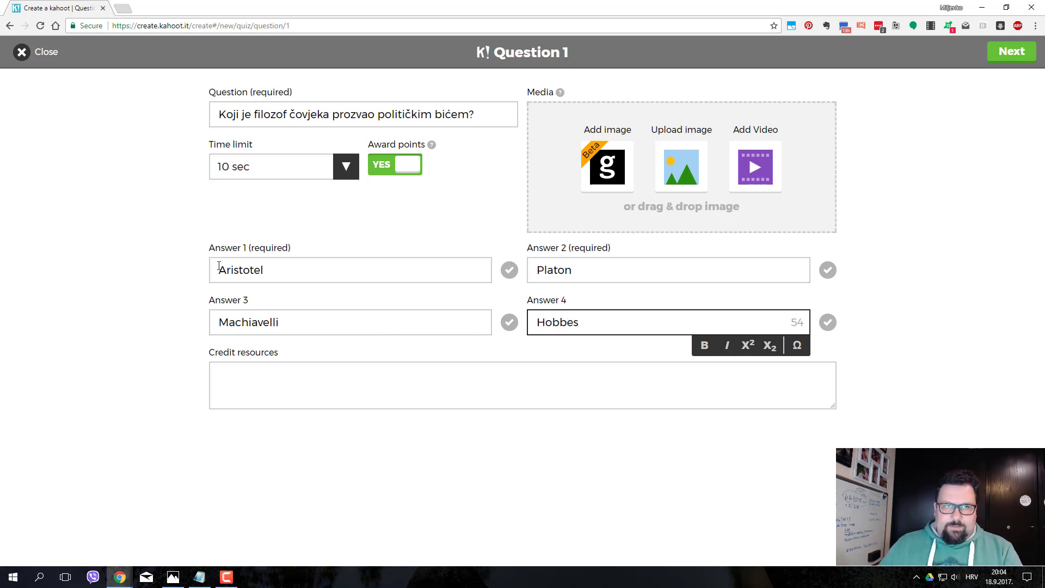
click(510, 270)
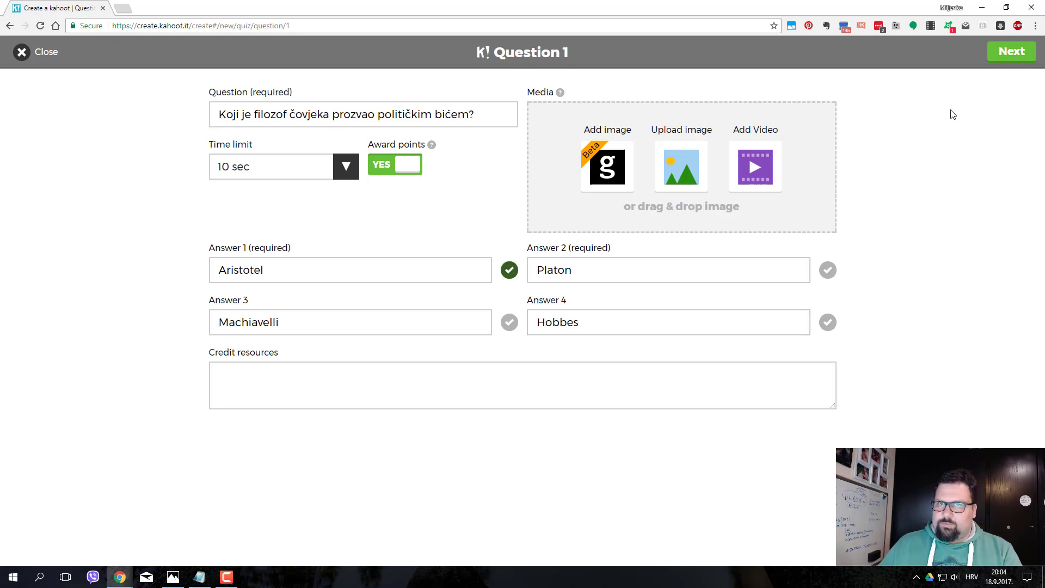
click(1019, 52)
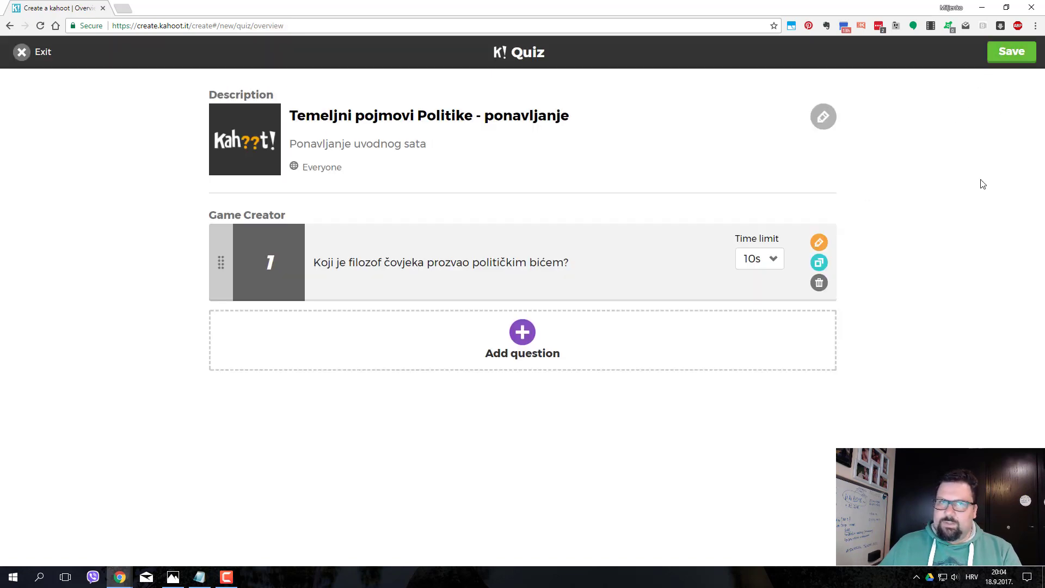
- Add a second question reading "Što je "policy"?" with a time limit of 20 sec
click(495, 366)
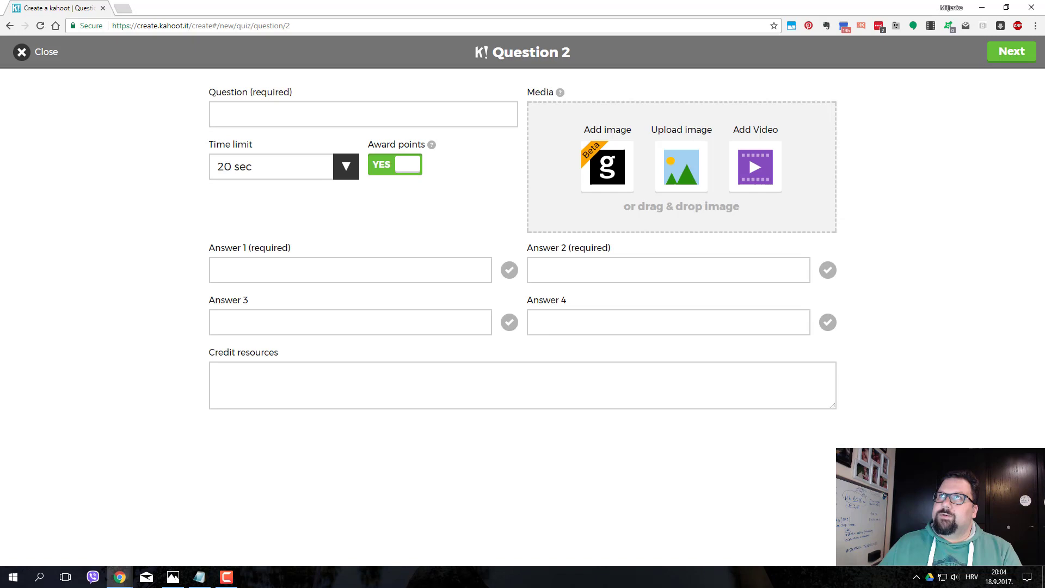
key(alt+Tab)
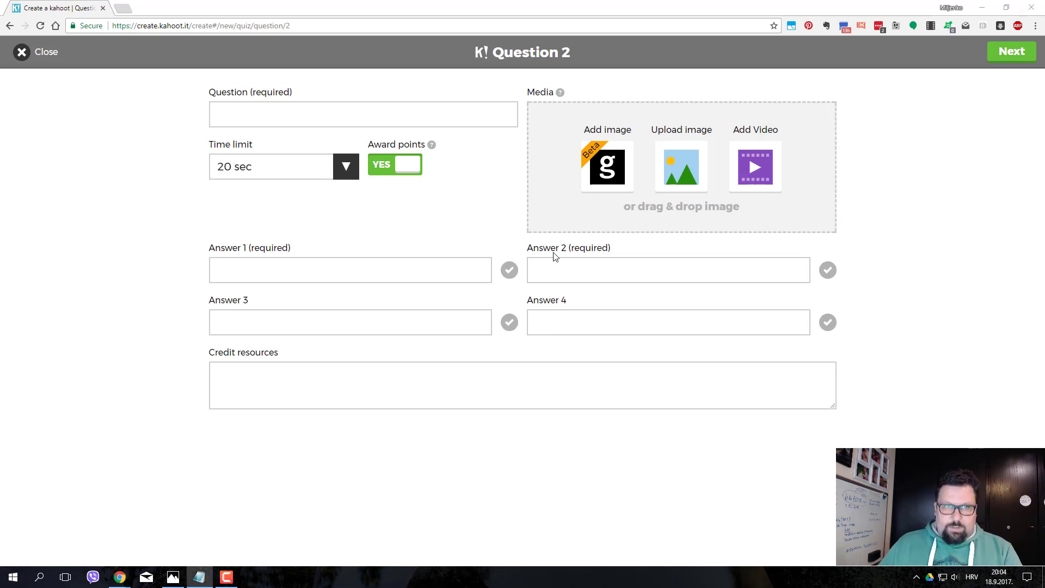
click(358, 110)
text(Što je "policy"?)
click(347, 163)
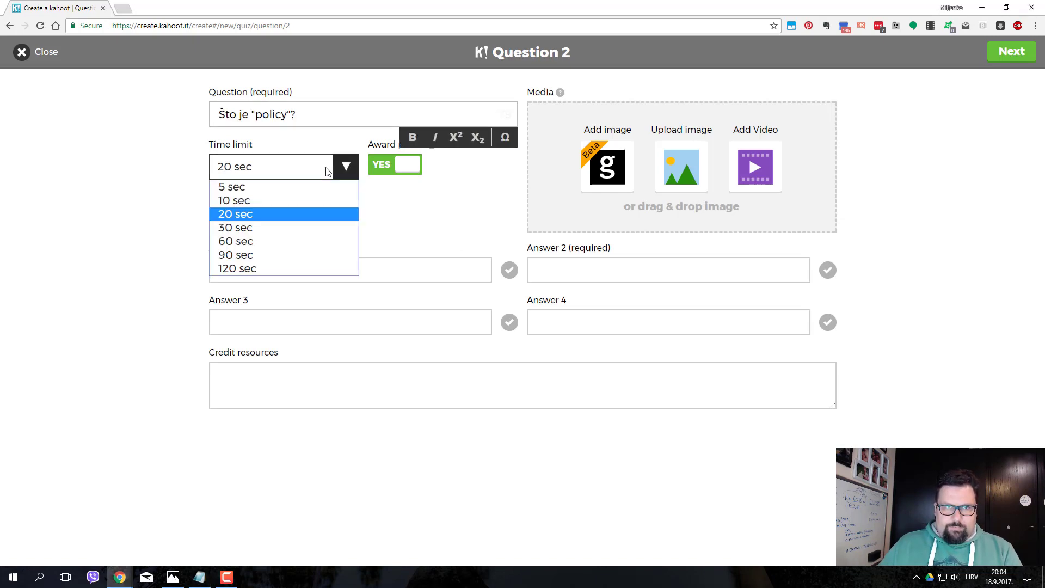
click(291, 213)
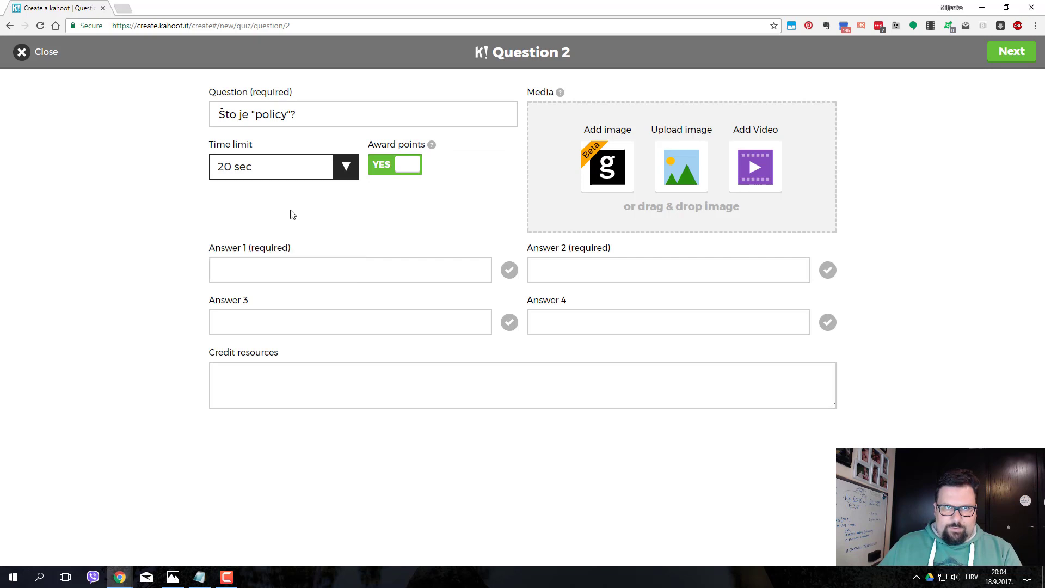
- Set the second question's time limit to 10 sec and enter "Političko nadmetanje" as answer 1
click(342, 176)
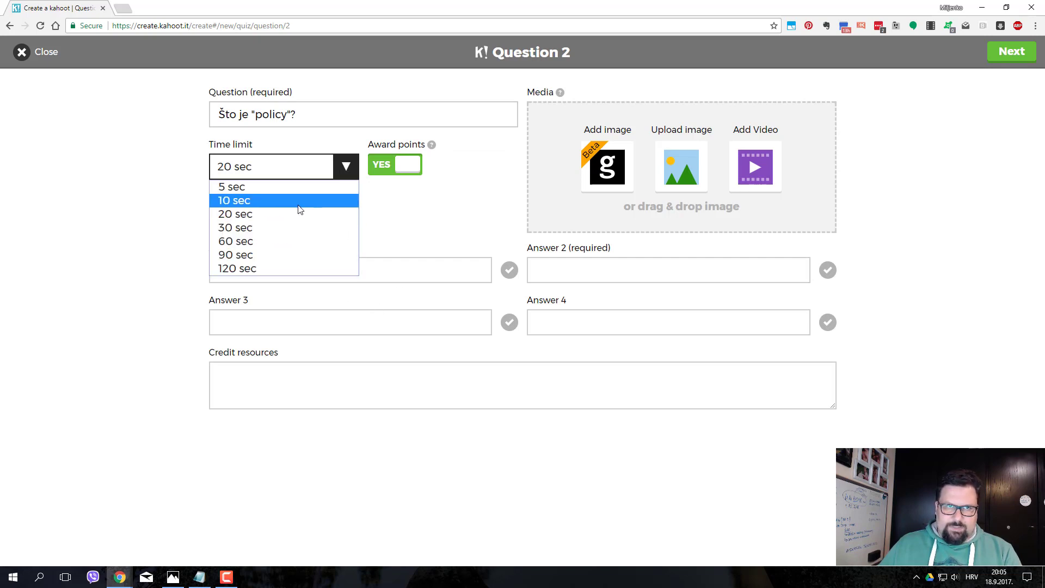
click(296, 202)
click(381, 275)
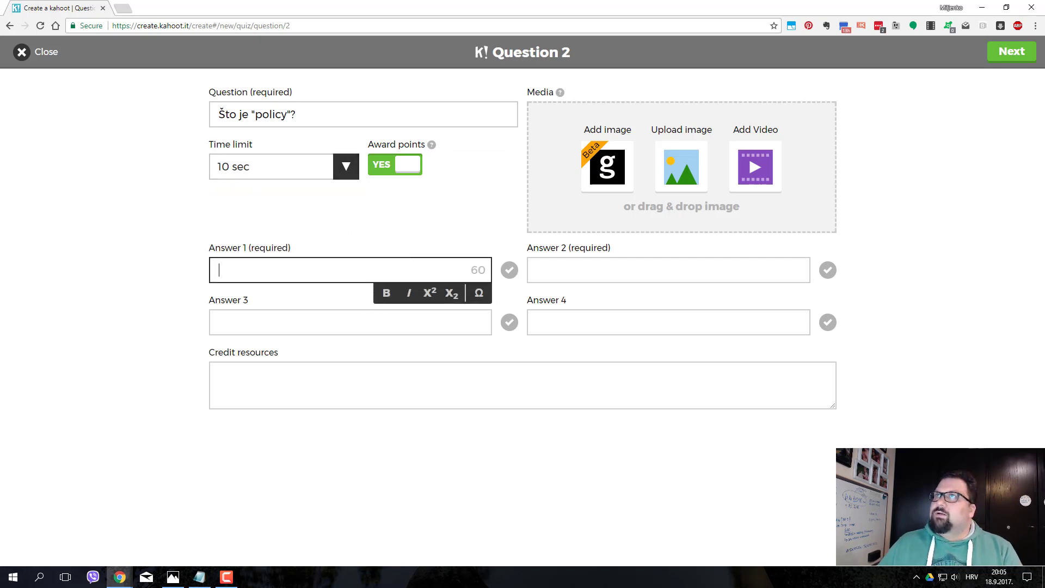
key(alt+Tab)
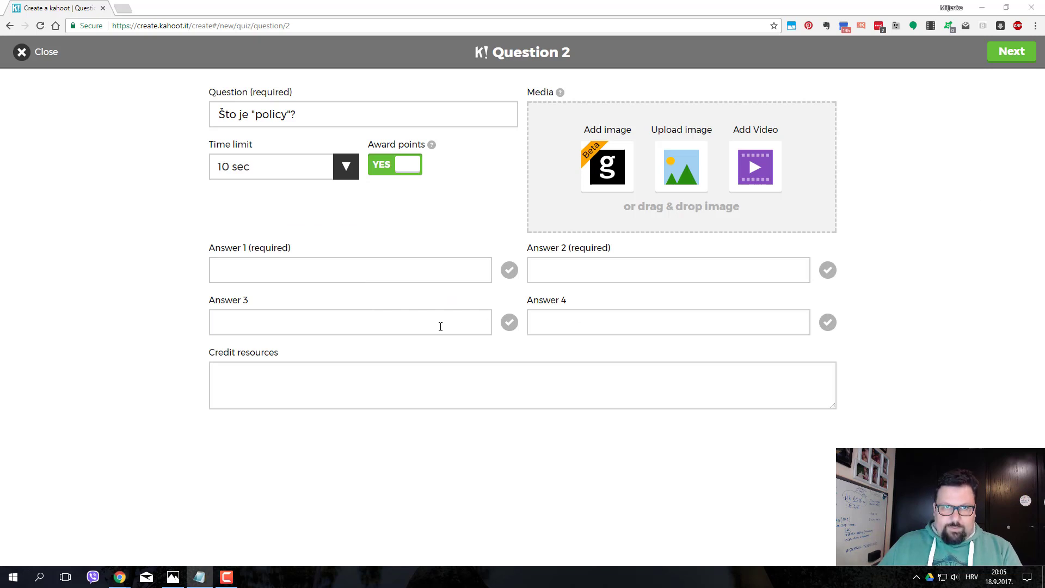
click(353, 270)
text(Političko nadmetanje)
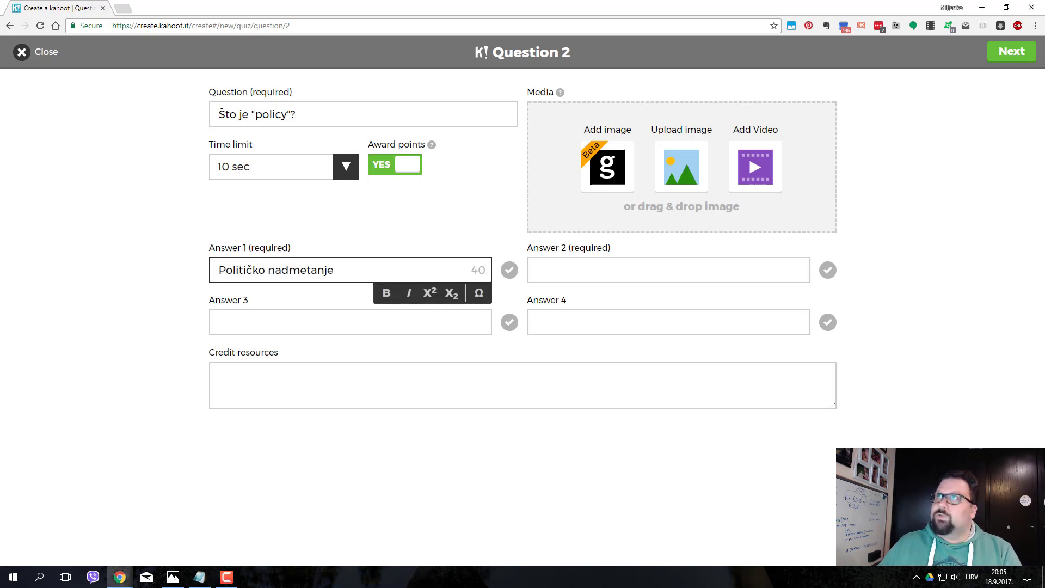
- Enter "Institucije unutar kojih se odvijaju politički procesi" as answer 2 of the second question
key(alt+Tab)
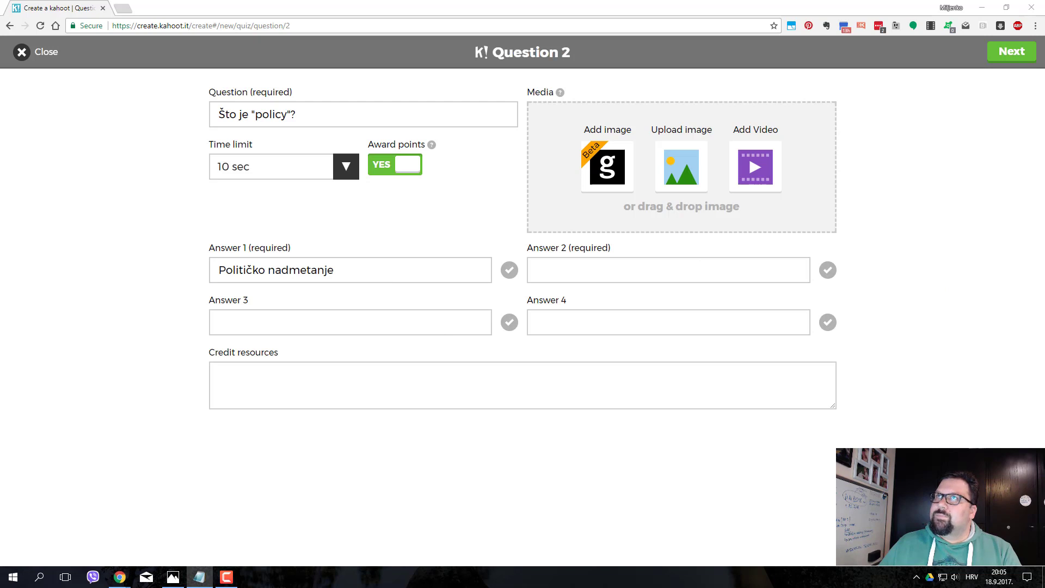
click(581, 271)
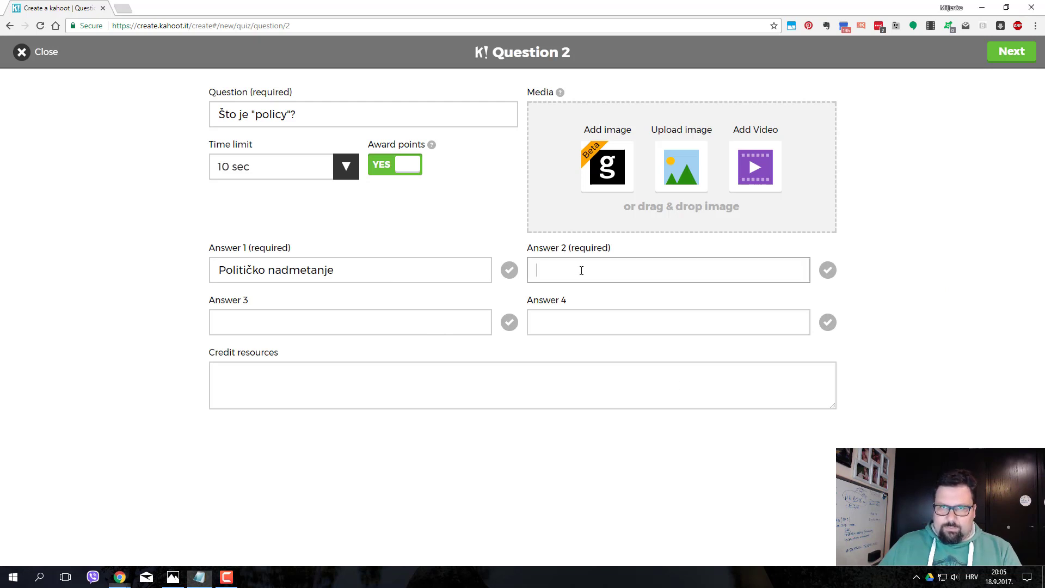
text(Institucije unutar kojih se odvijaju politički procesi)
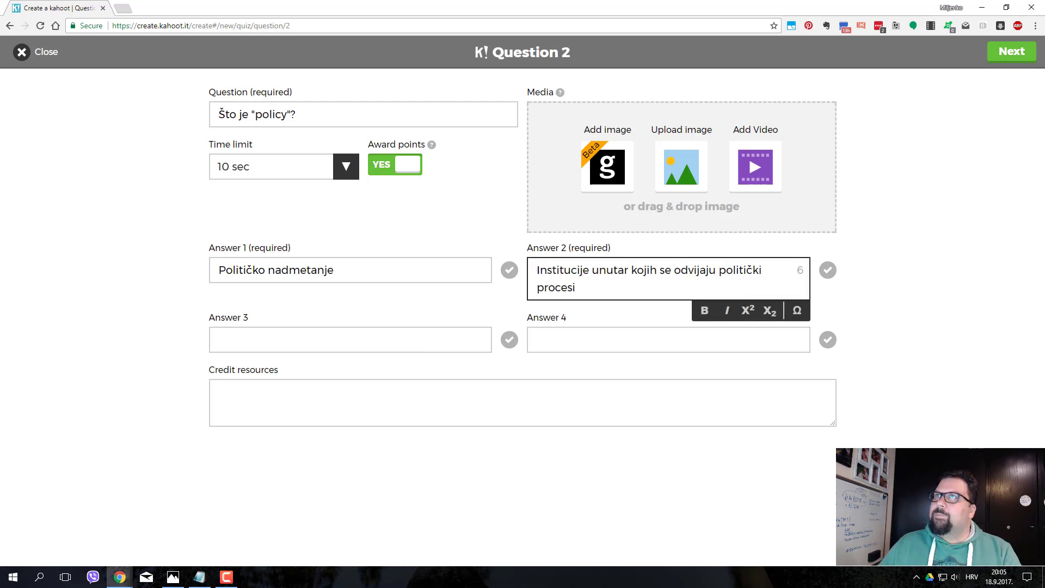
- Enter "Proces donošenja odluka u svim sferama ljudskog života" as answer 3, mark it as correct, and finish the second question
key(alt+Tab)
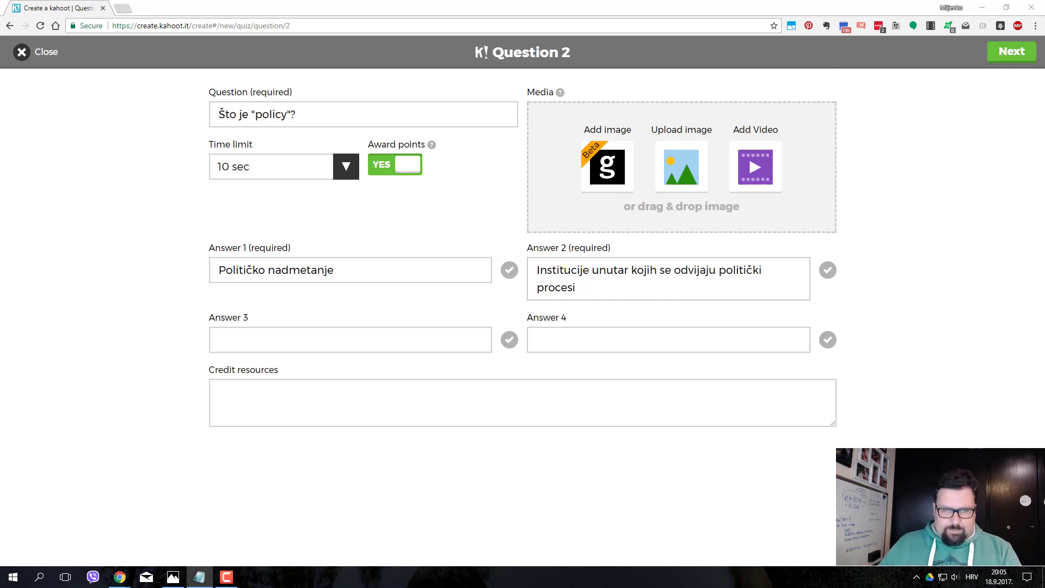
click(245, 340)
text(Proces donošenja odluka u svim sferama ljudskog života)
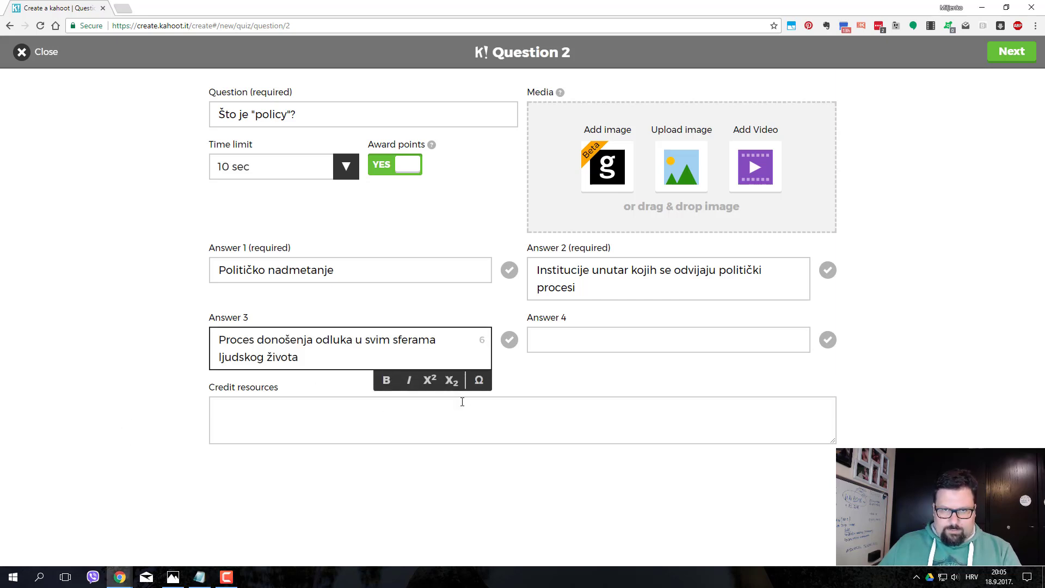
click(510, 340)
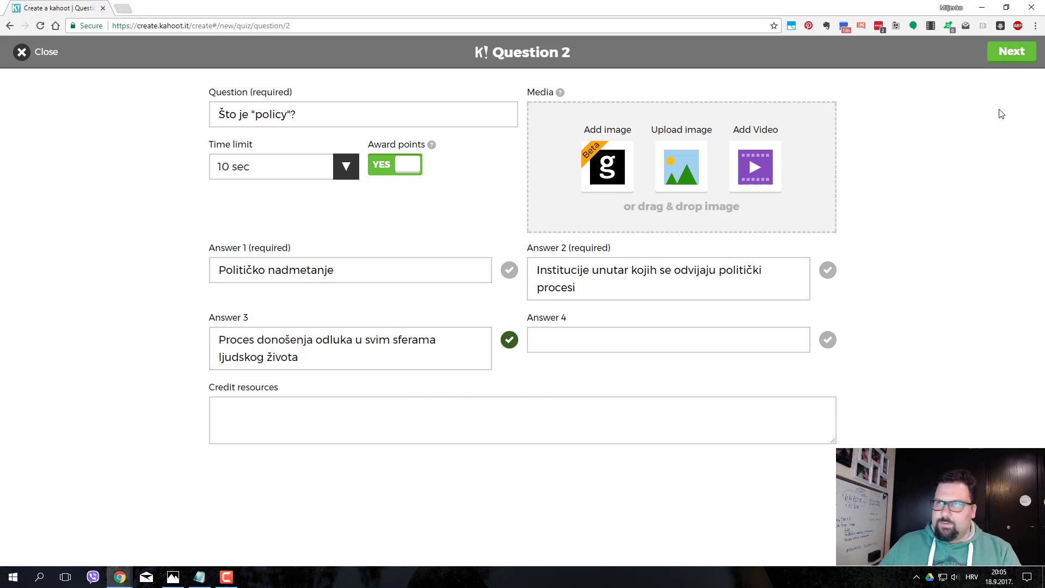
click(1007, 53)
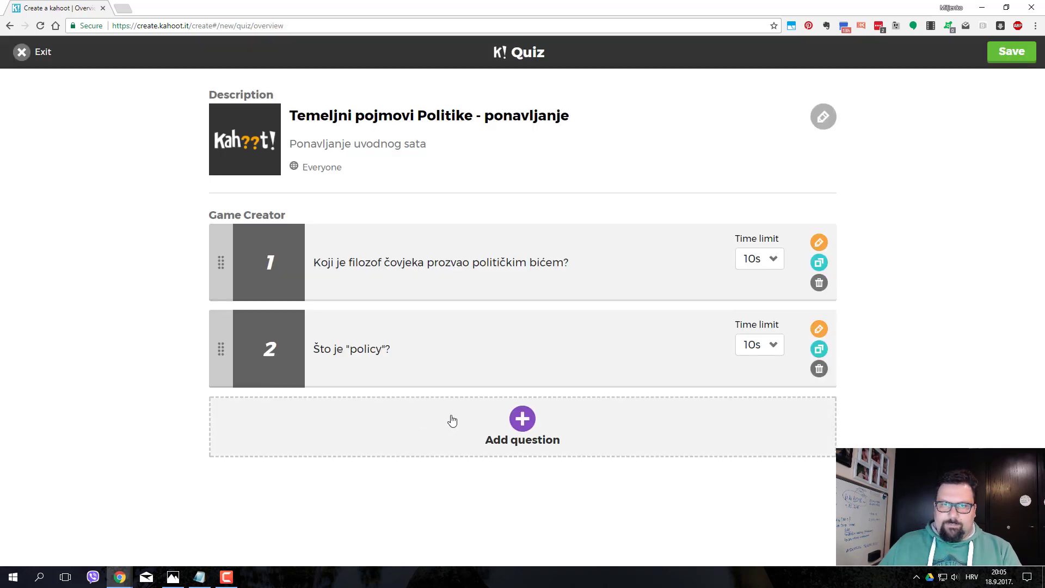
- Add a third question reading "Što je političko djelovanje?" with a time limit of 10 sec
click(503, 425)
key(alt+Tab)
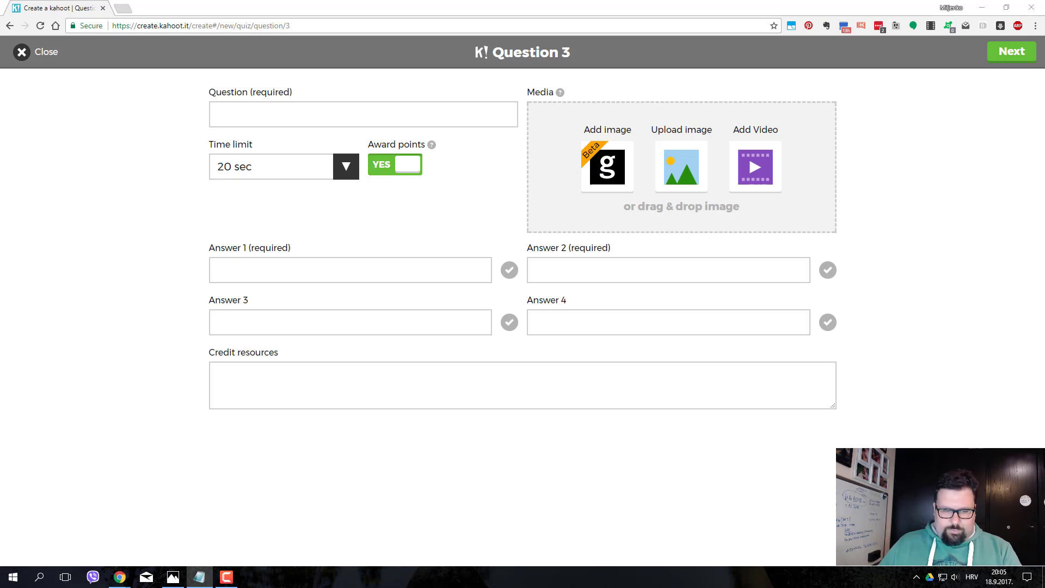
key(alt+Tab)
click(350, 109)
text(Što je političko djelovanje?)
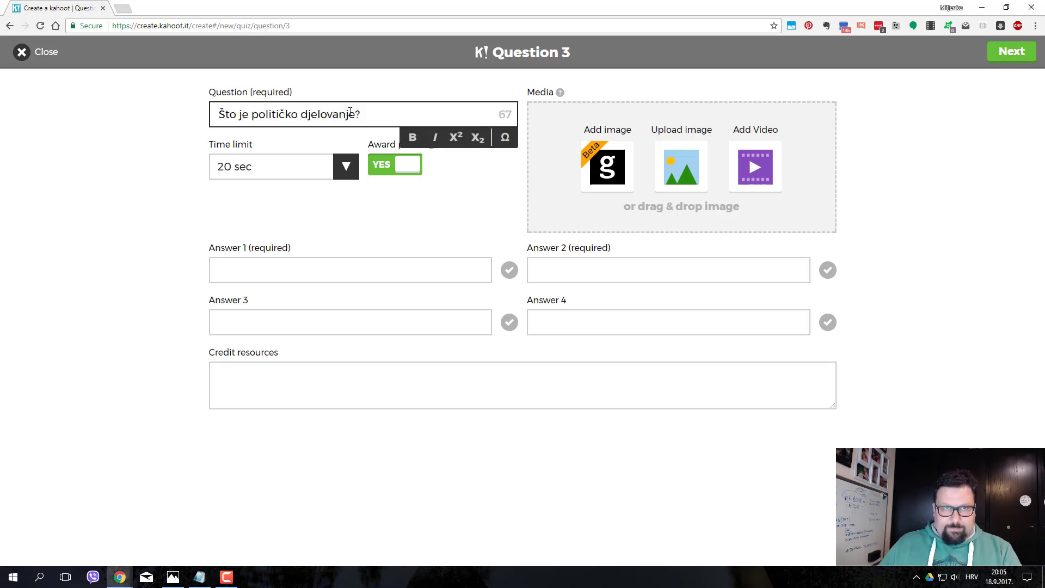
click(328, 167)
click(313, 198)
- Enter "javno djelovanje radi postizanja općeg dobra" as answer 1 and "samostalna djelatnosti onih koji vladaju" as answer 2 of the third question
click(319, 270)
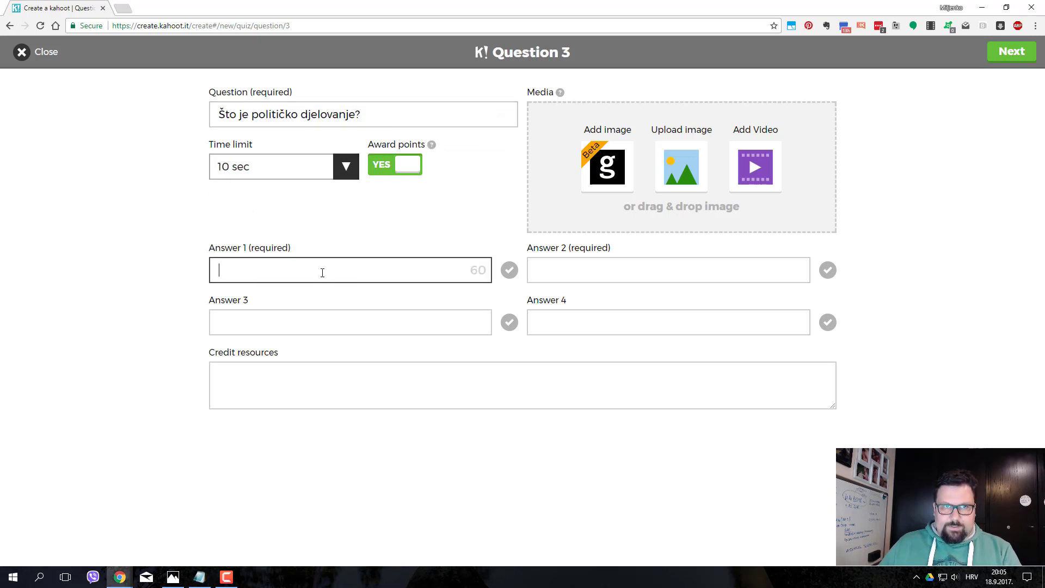
key(alt+Tab)
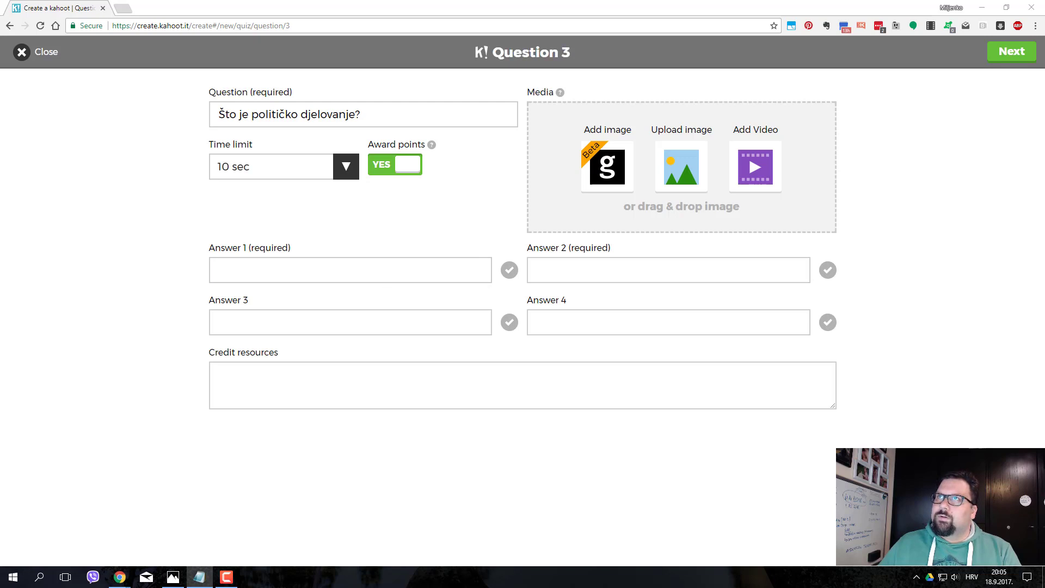
click(322, 270)
text(javno djelovanje radi postizanja općeg dobra)
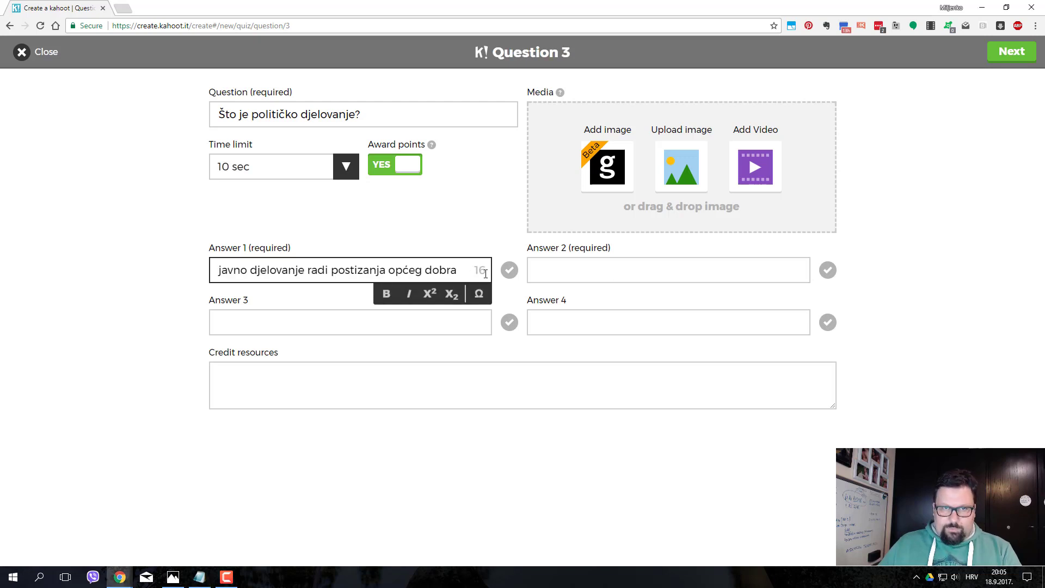
key(alt+Tab)
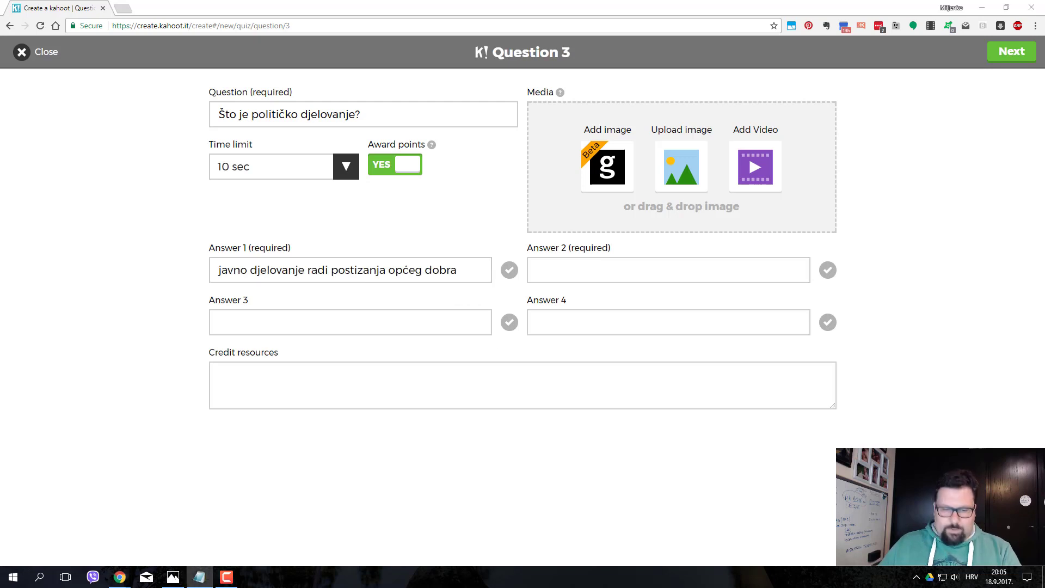
click(583, 265)
text(samostalna djelatnosti onih koji vladaju)
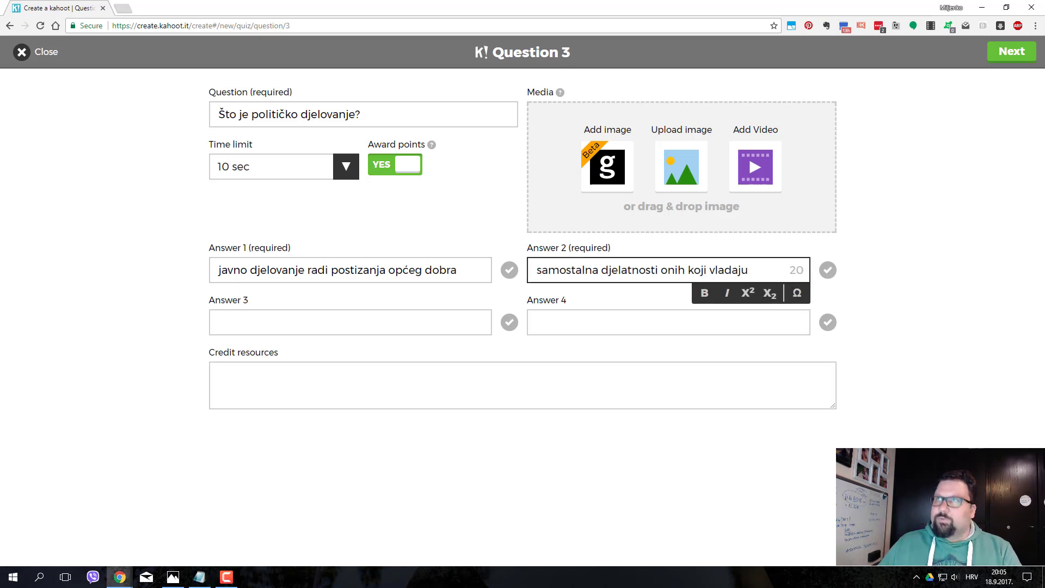
- Enter "djelovanje političkih organizacija" as answer 3, mark answer 1 as correct, and finish the third question
key(alt+Tab)
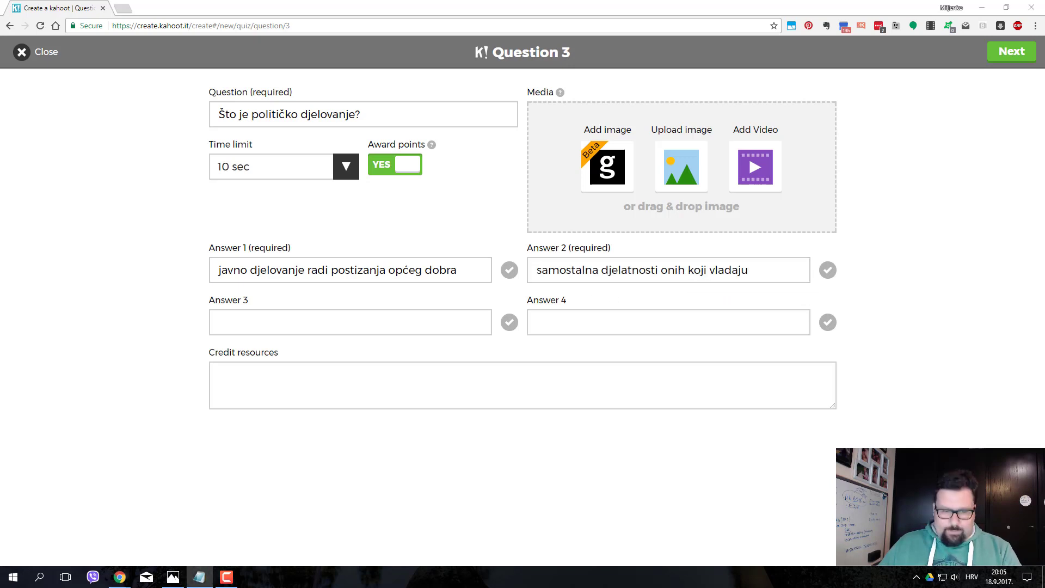
click(288, 325)
text(djelovanje političkih organizacija)
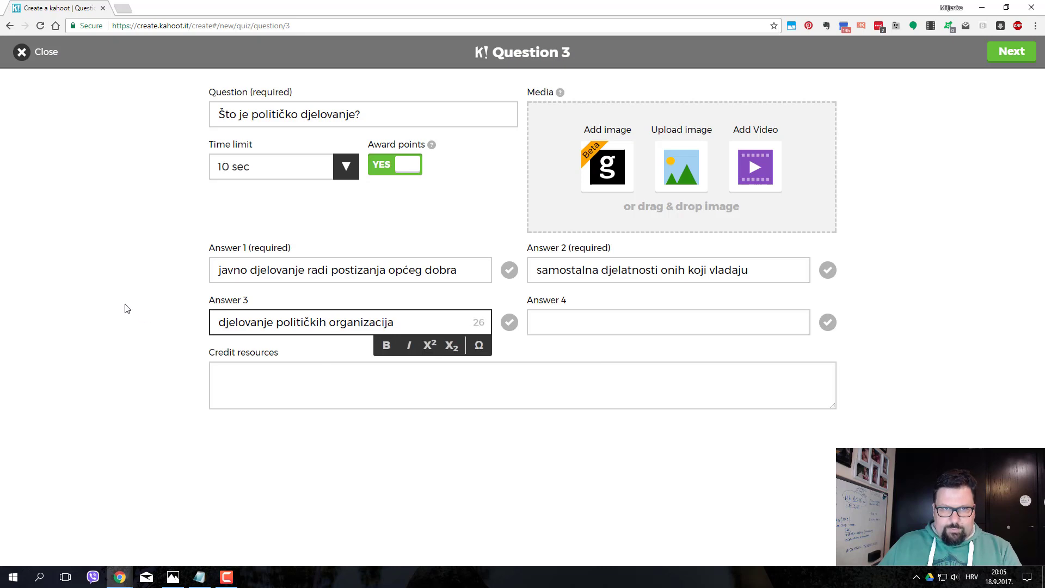
click(510, 270)
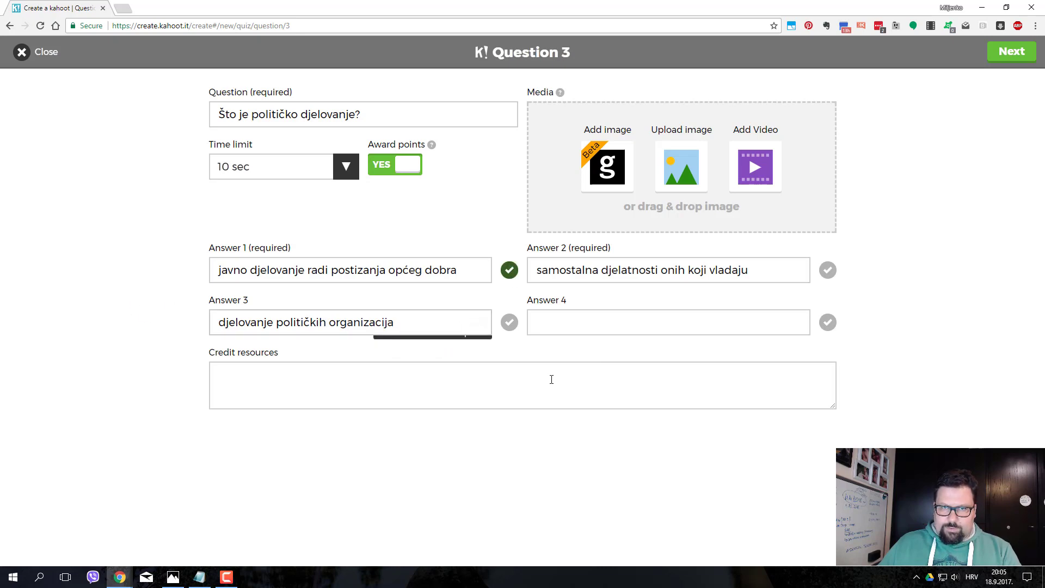
click(1002, 55)
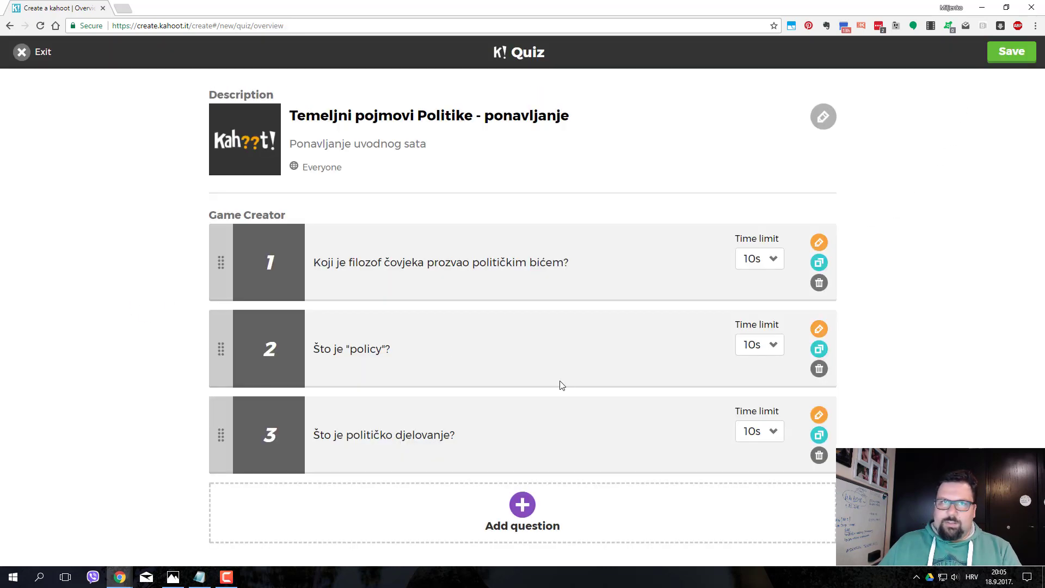
- Add a fourth question reading "Koja od navedenih država ima podaničku političku kulturu?"
click(477, 497)
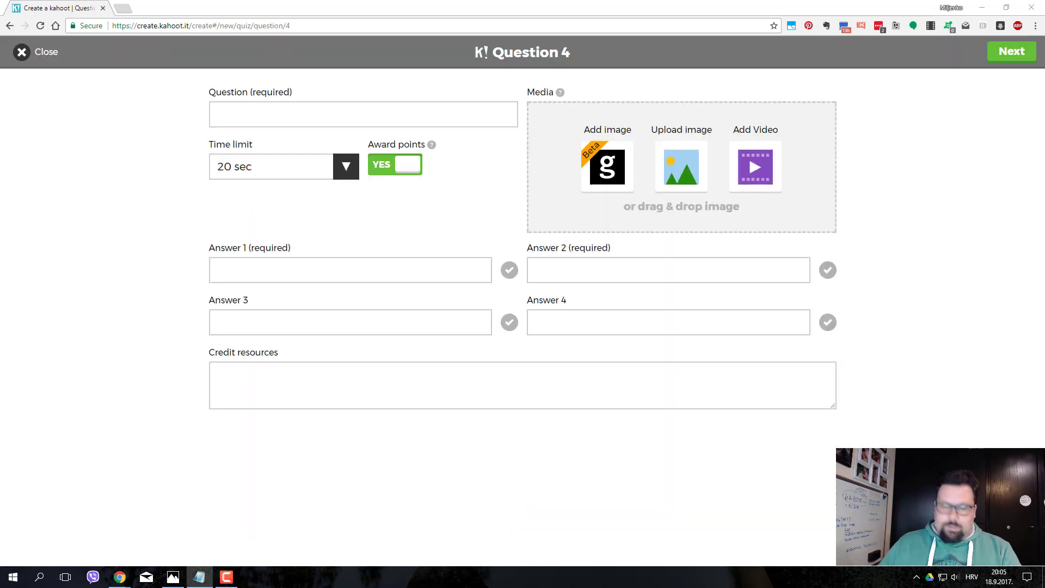
click(348, 119)
text(Koja od navedenih država ima podaničku političku kulturu?)
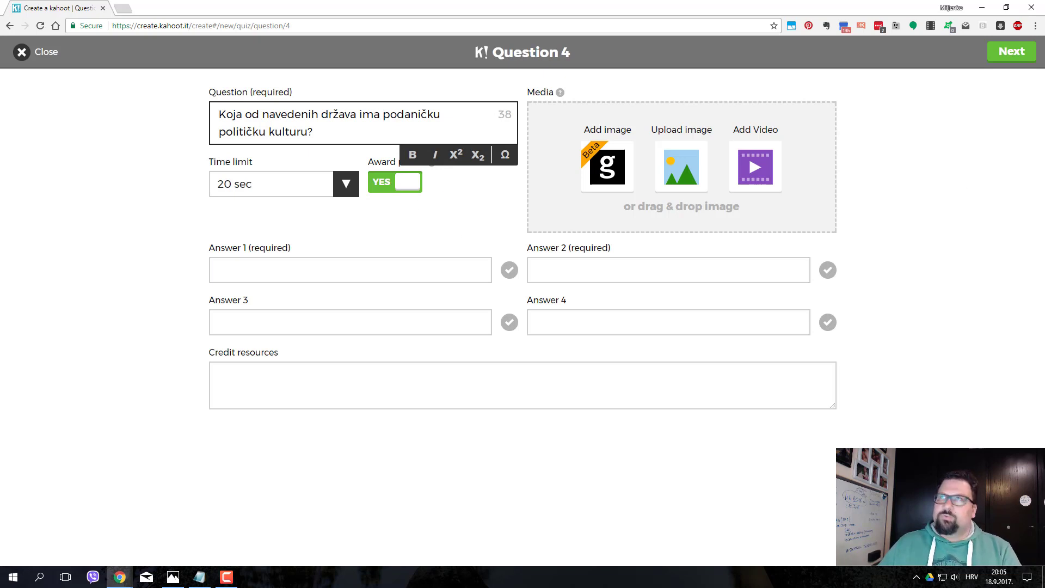
- Enter Kina and Saudijska Arabija as the fourth question's answers 1 and 2, and mark Kina as correct
key(alt+Tab)
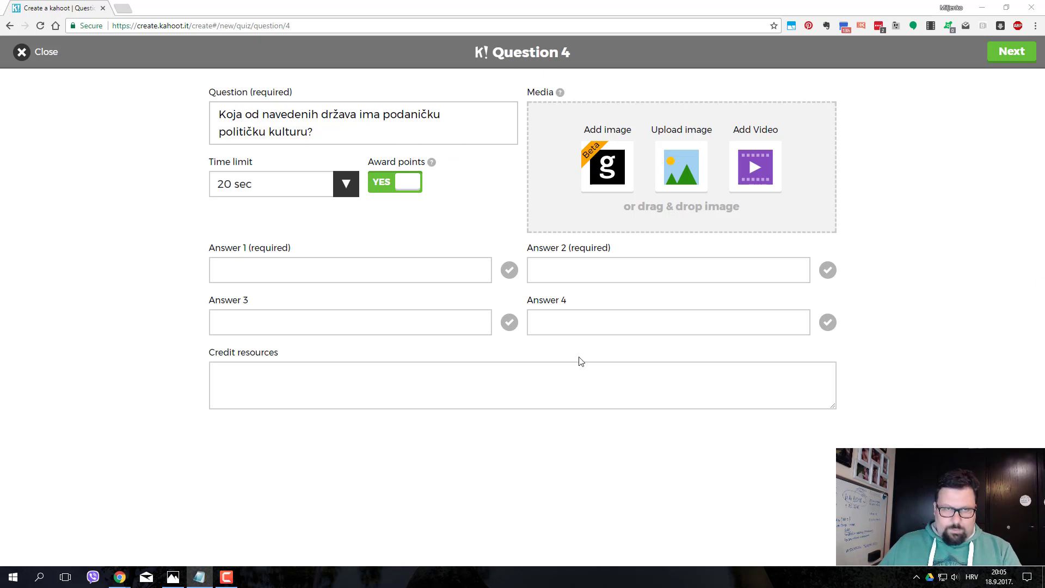
click(391, 273)
text(Kina)
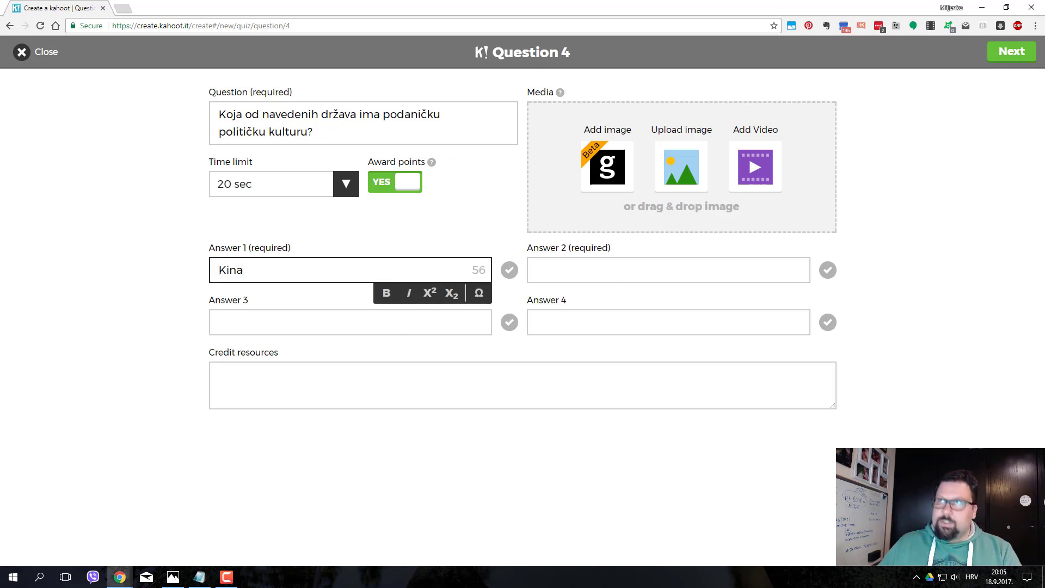
key(alt+Tab)
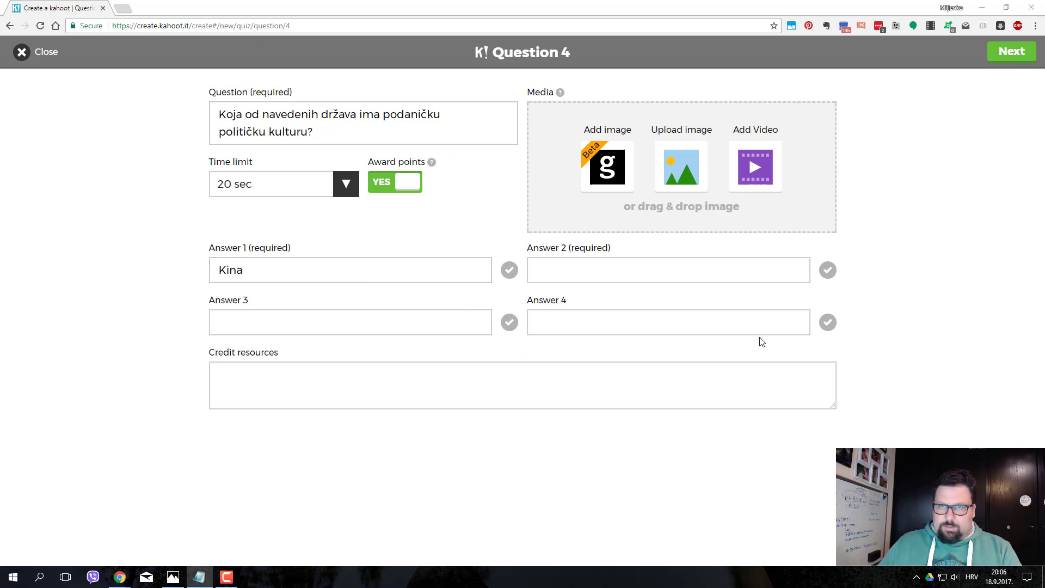
click(692, 265)
text(Saudijska Arabija)
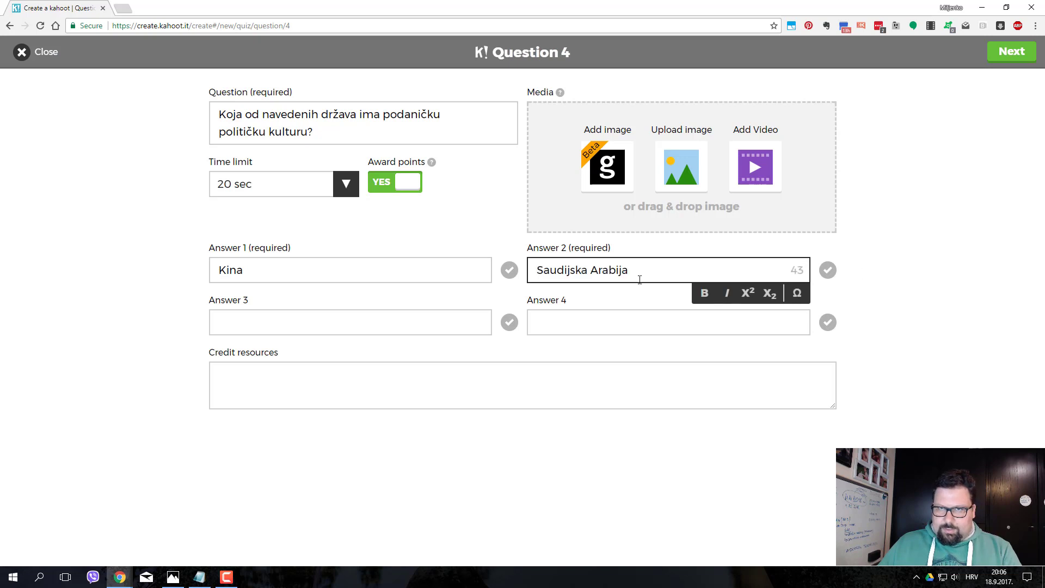
click(510, 271)
- Enter Švedska as answer 3 and Francuska as answer 4 of the fourth question
key(alt+Tab)
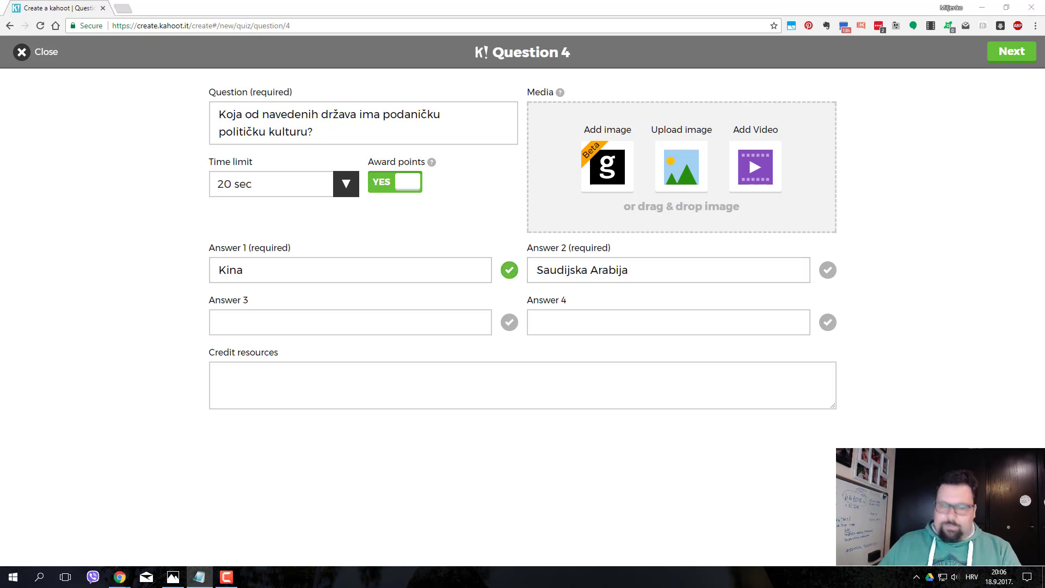
click(355, 316)
text(Švedska)
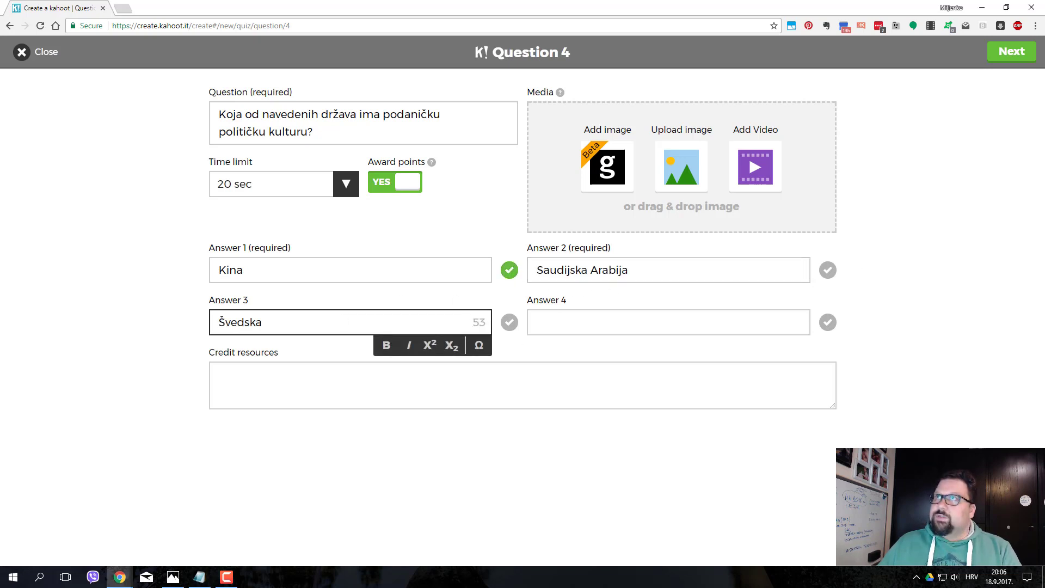
key(alt+Tab)
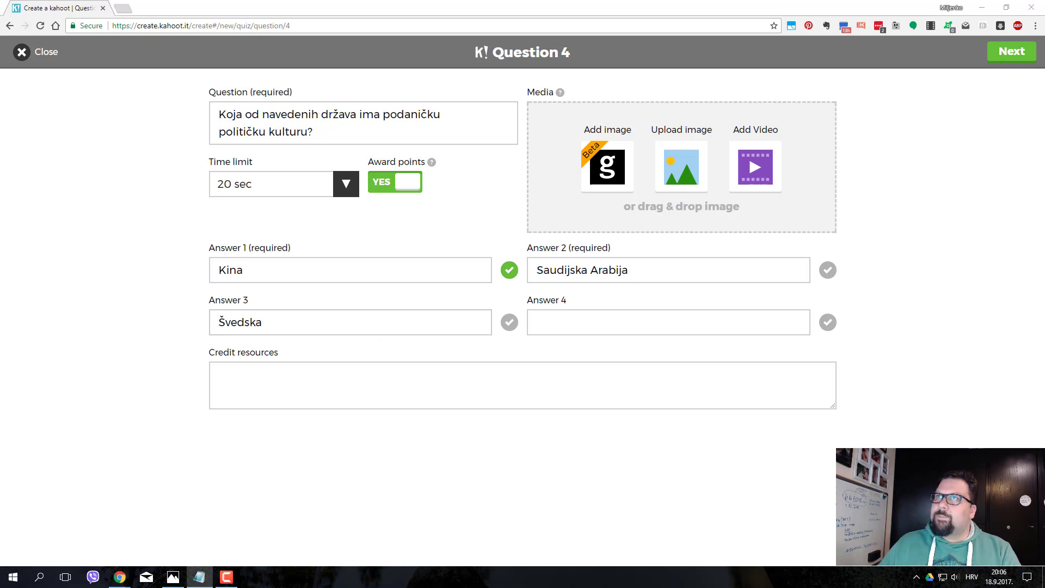
click(586, 325)
text(Francuska)
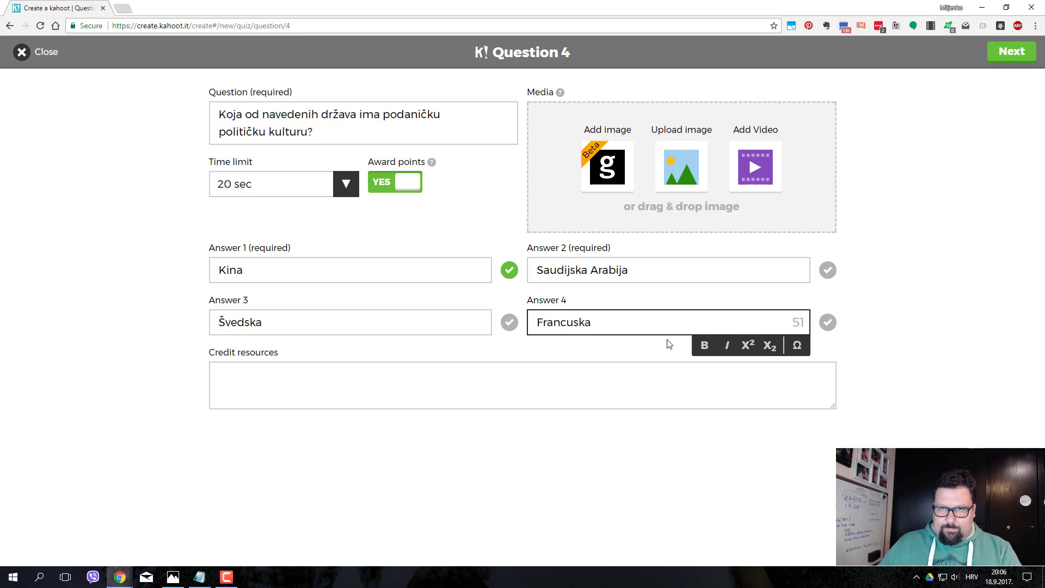
- Set the fourth question's time limit to 10 sec and finish the question
click(335, 190)
click(281, 219)
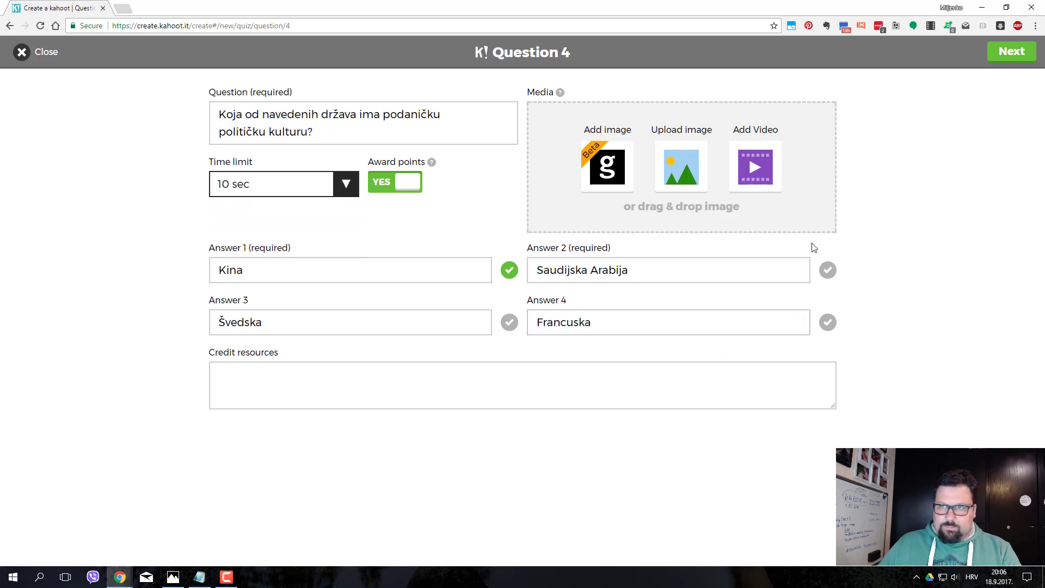
click(1010, 52)
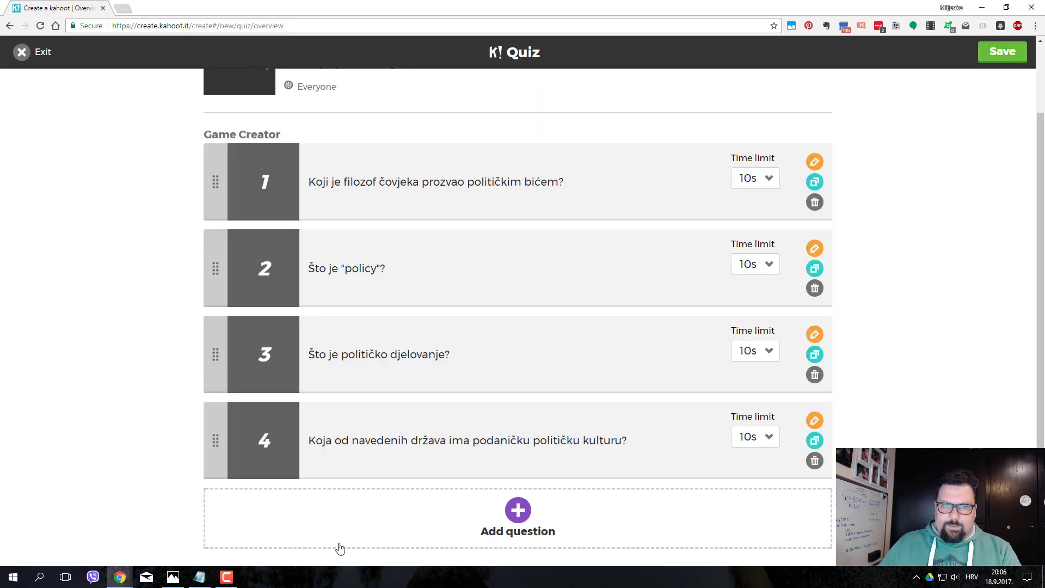
- Add a fifth question reading "Kako nazivamo lažiranje vlastitih uspjeha ili izmišljanje afera protivnika?" with a 10 sec time limit
click(518, 520)
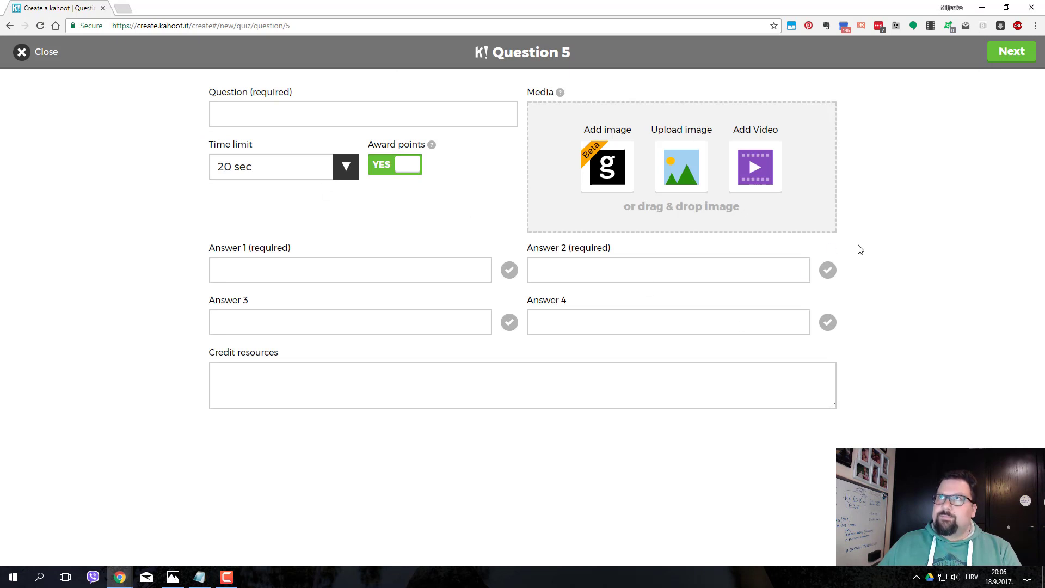
click(289, 130)
click(279, 115)
text(Kako nazivamo lažiranje vlastitih uspjeha ili izmišljanje afera protivnika?)
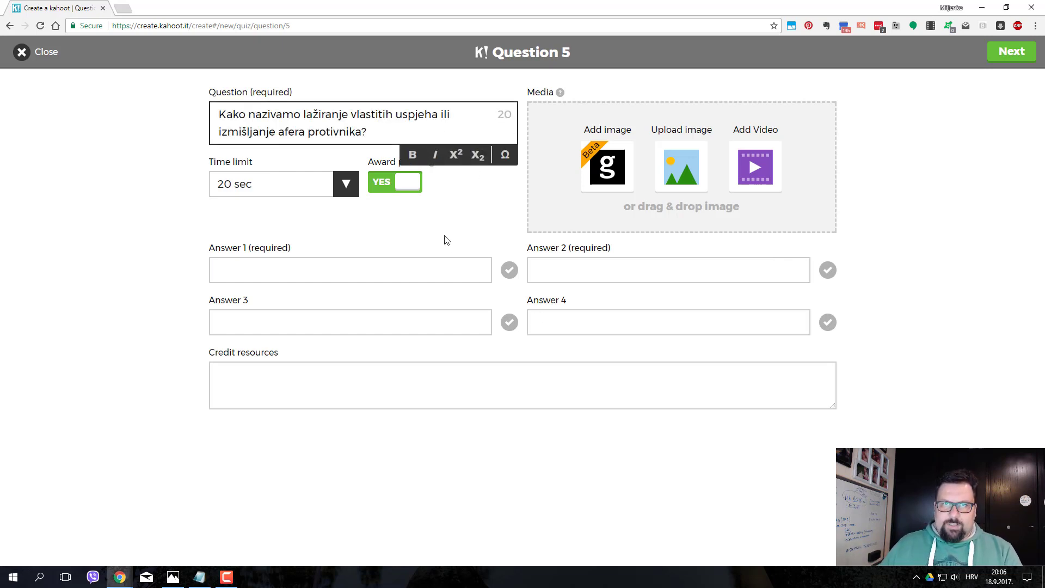
click(315, 192)
click(288, 218)
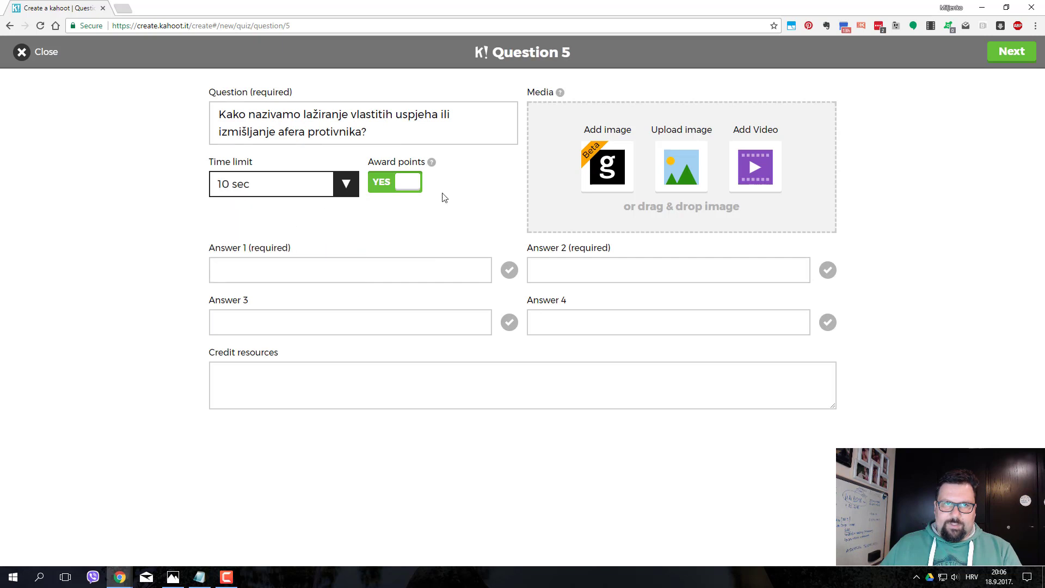
- Enter spin as the fifth question's answer 1 and mark it as correct
key(alt+Tab)
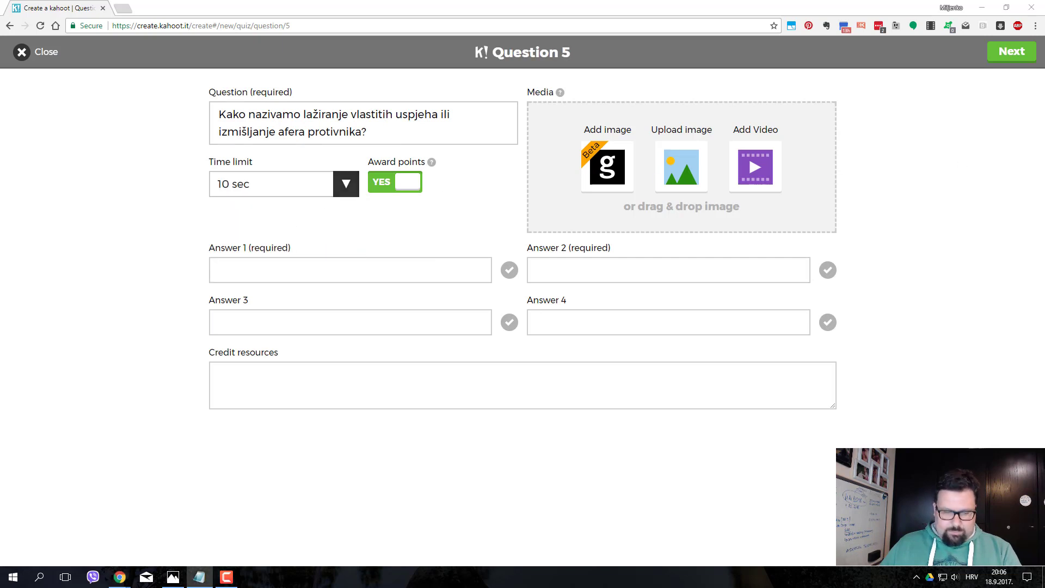
click(292, 268)
text(spin)
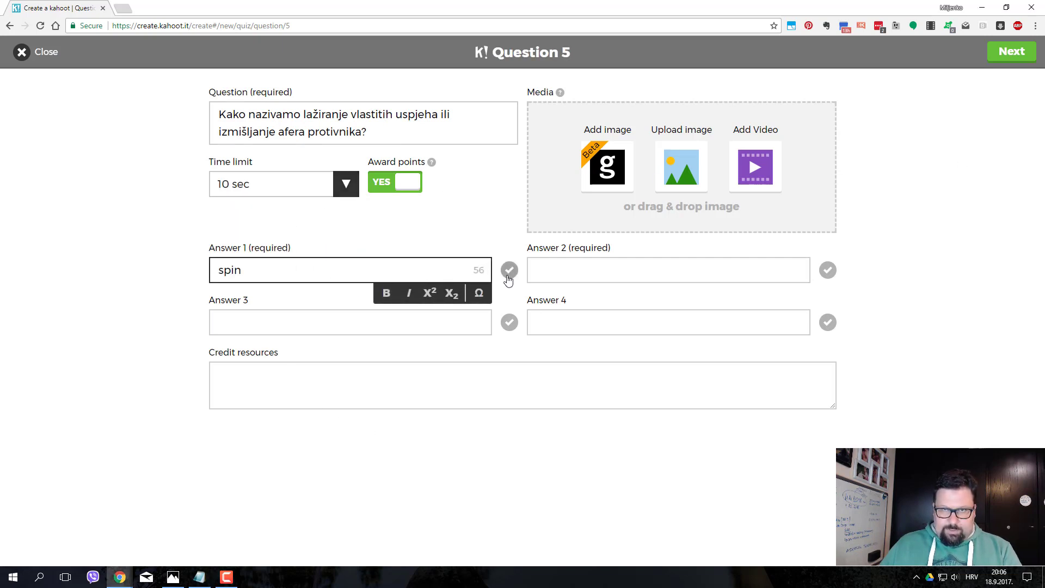
click(509, 271)
- Enter politički govor as answer 2 and političko djelovanje as answer 3, and finish the fifth question
key(alt+Tab)
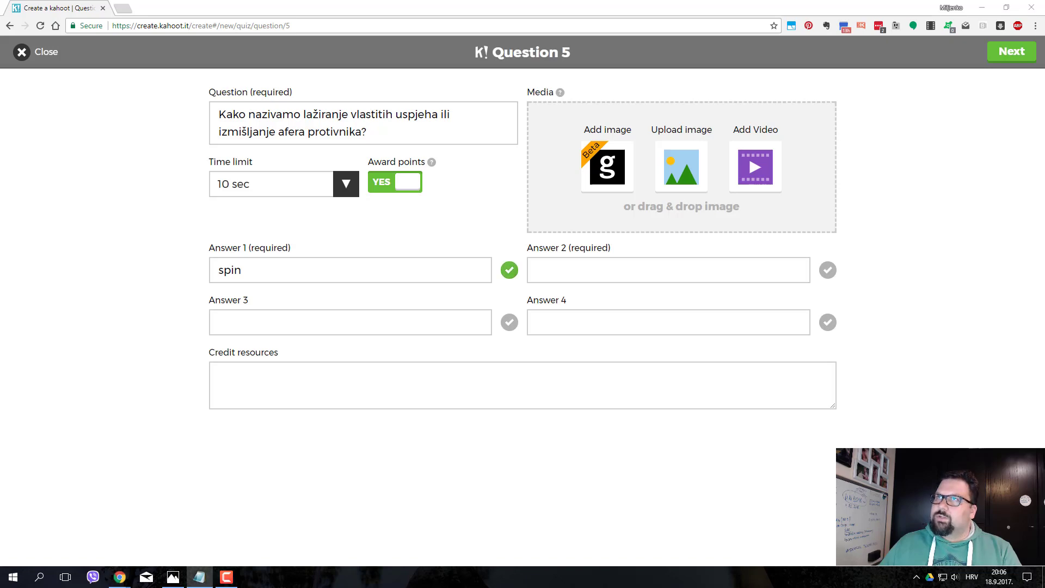
click(588, 280)
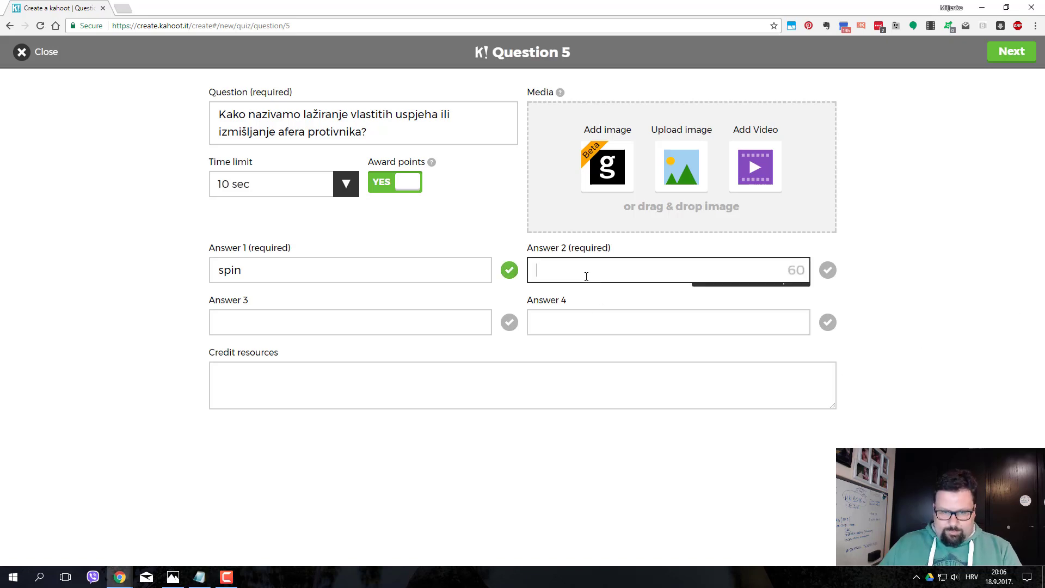
text(politički govor)
key(alt+Tab)
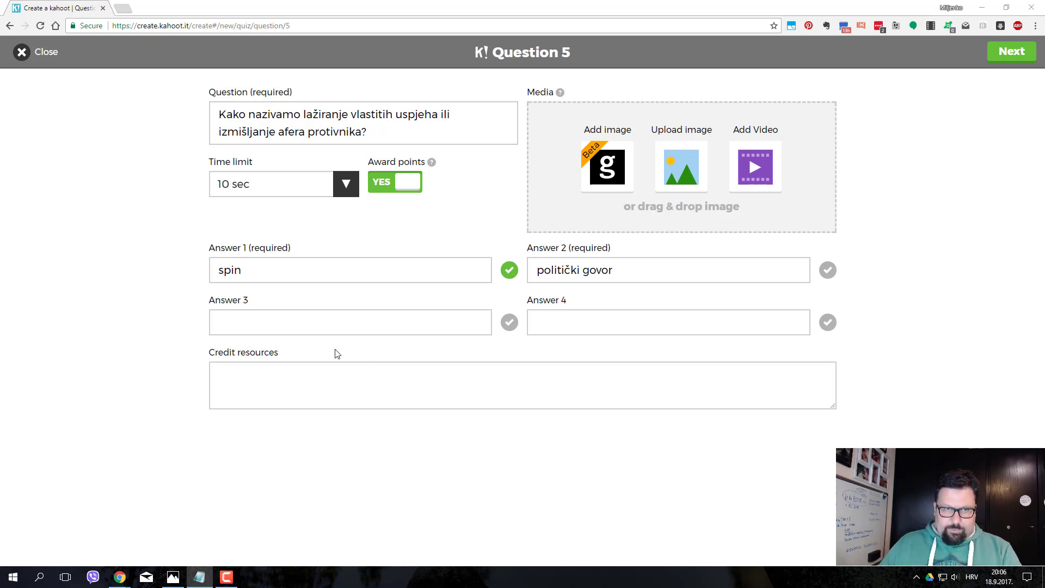
click(310, 320)
text(političko djelovanje)
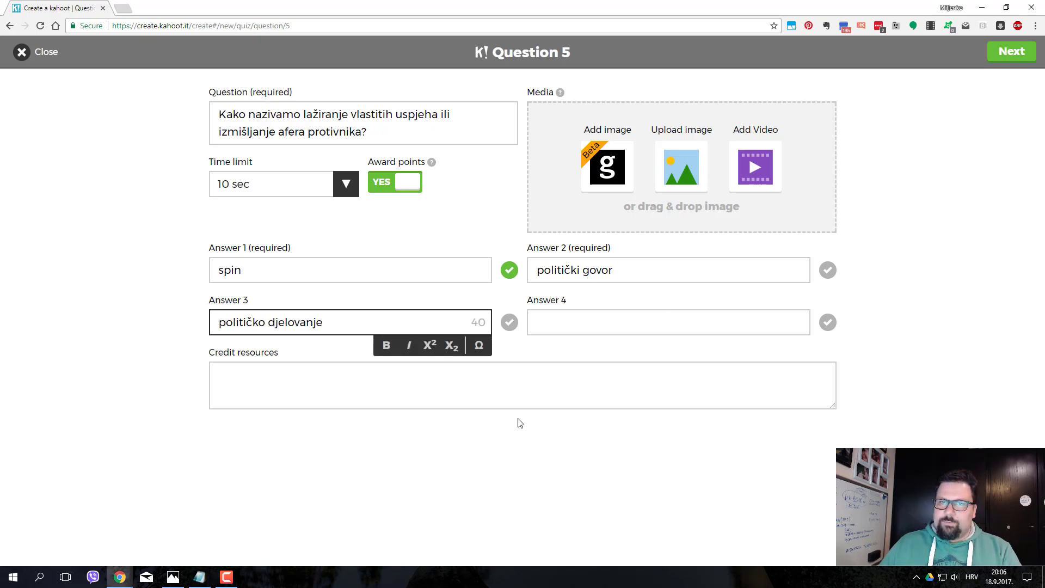
click(1014, 57)
- Add a sixth question reading "Kako nazivamo vrstu političkog govora u kojoj se uvažavaju različiti stavovi?"
click(508, 518)
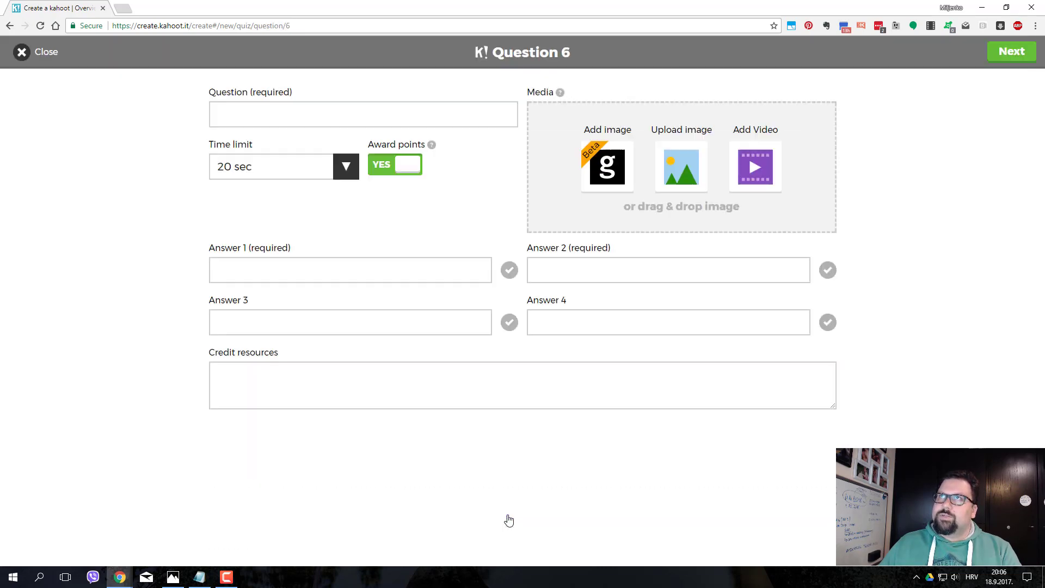
key(alt+Tab)
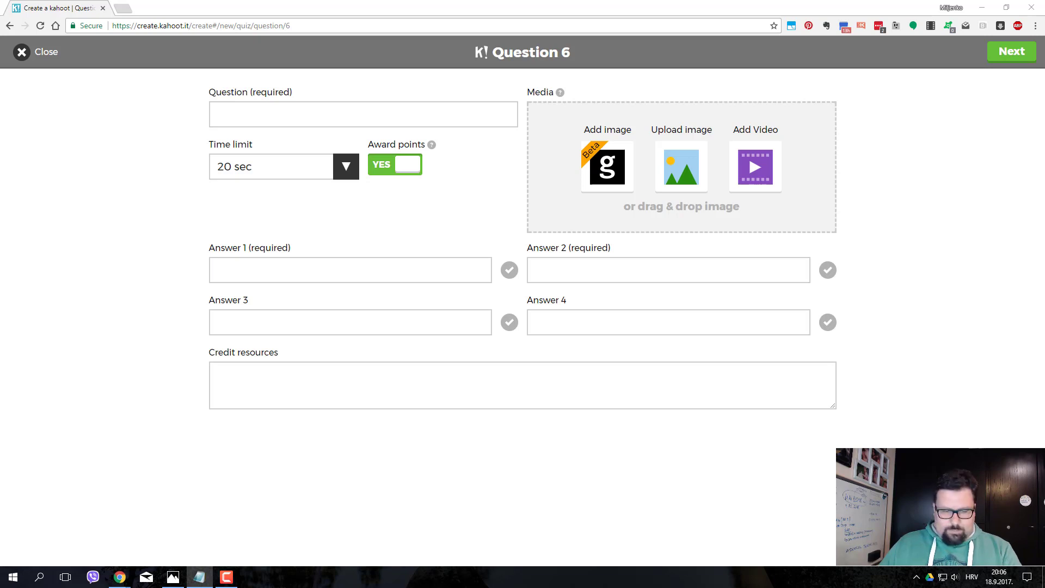
click(259, 117)
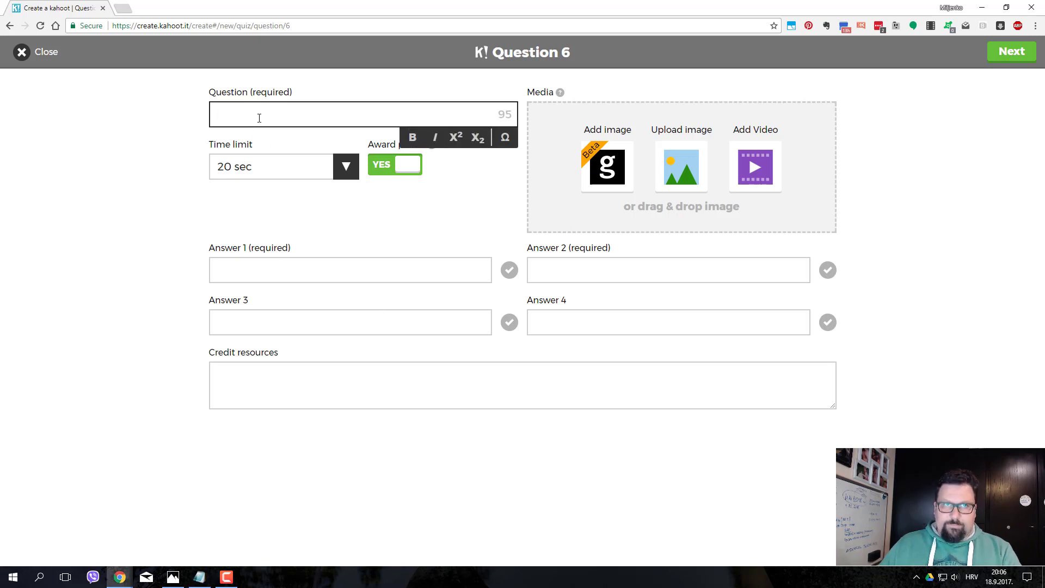
text(Kako nazivamo vrstu političkog govora u kojoj se uvažavaju različiti stavovi?)
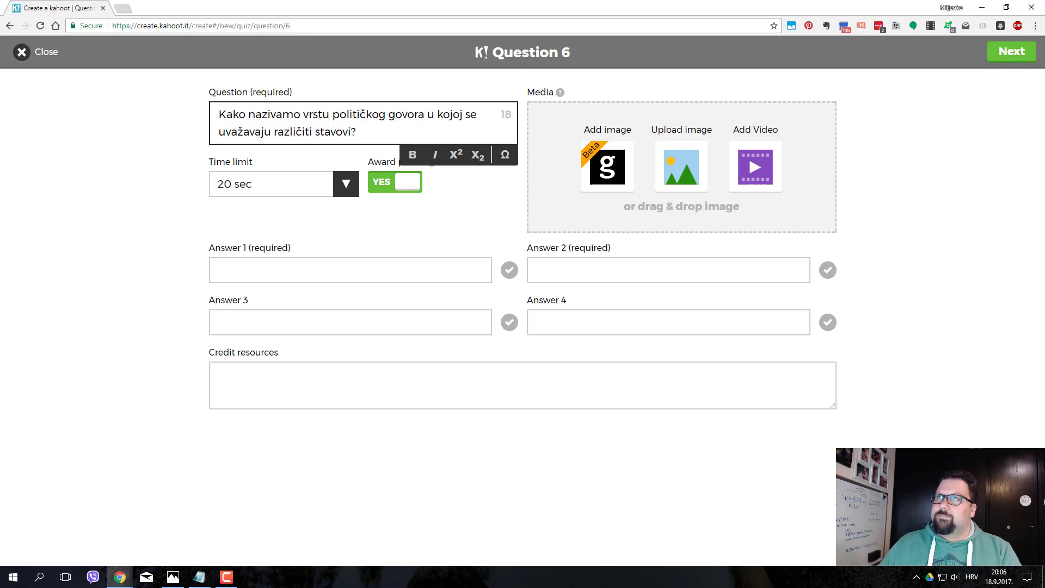
- Enter ekskluzivni and demokratski as the sixth question's answers 1 and 2, and mark demokratski as correct
key(alt+Tab)
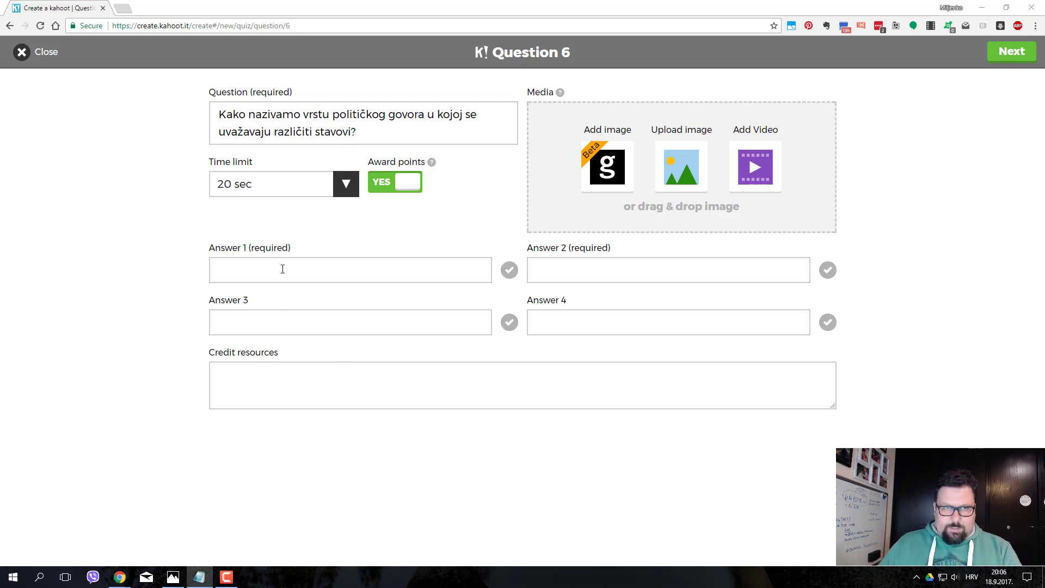
click(283, 269)
text(ekskluzivni)
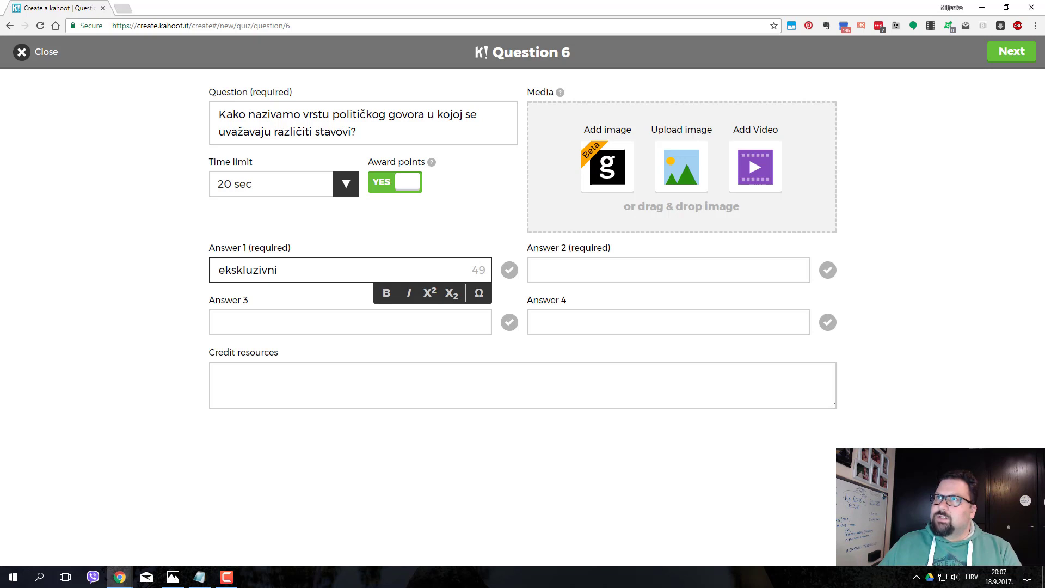
key(alt+Tab)
click(564, 269)
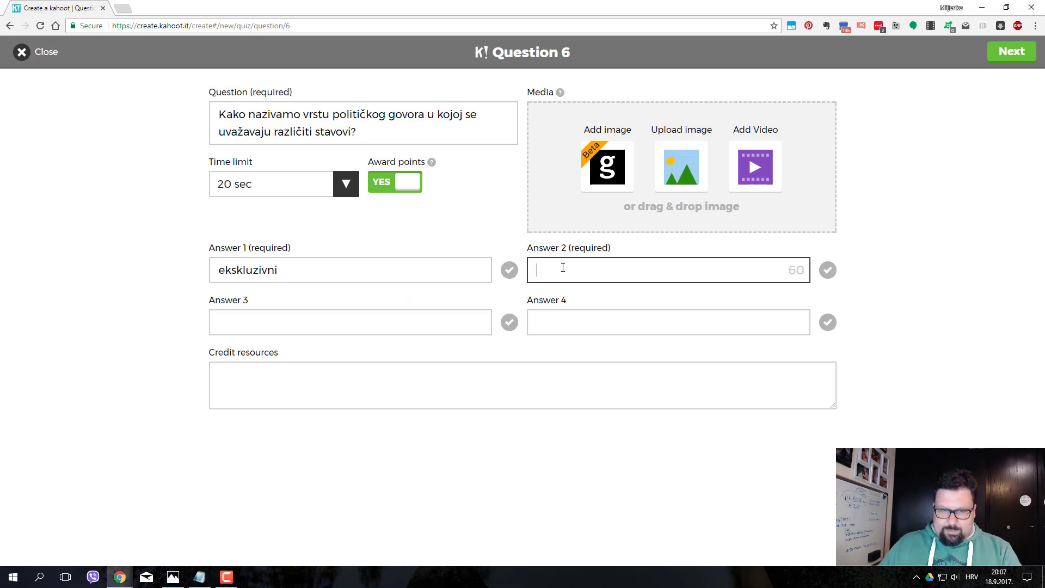
text(demokratski)
click(828, 270)
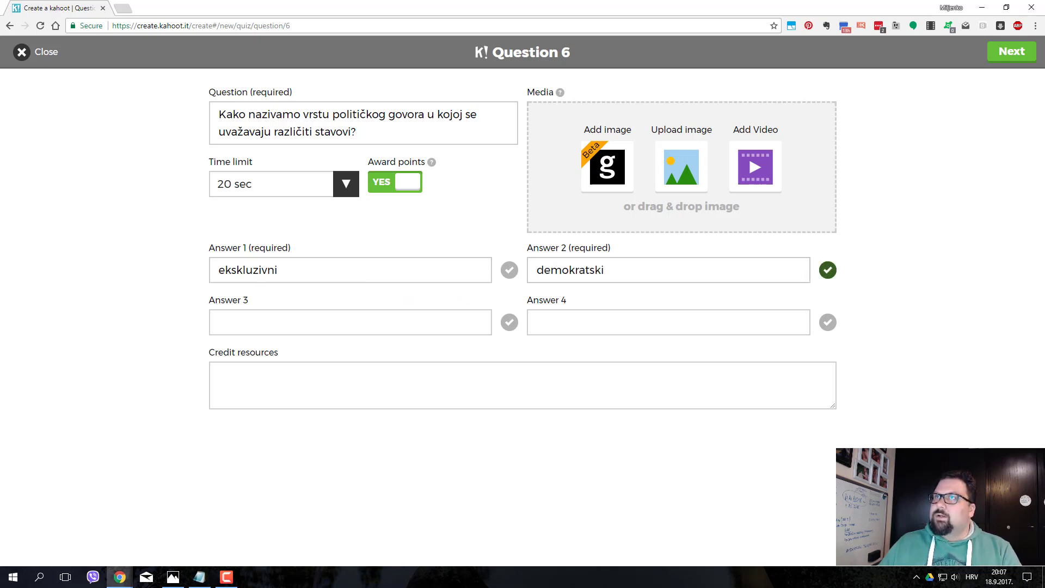
- Complete the sixth question with totalitarni as answer 3 and a 10 sec time limit
key(alt+Tab)
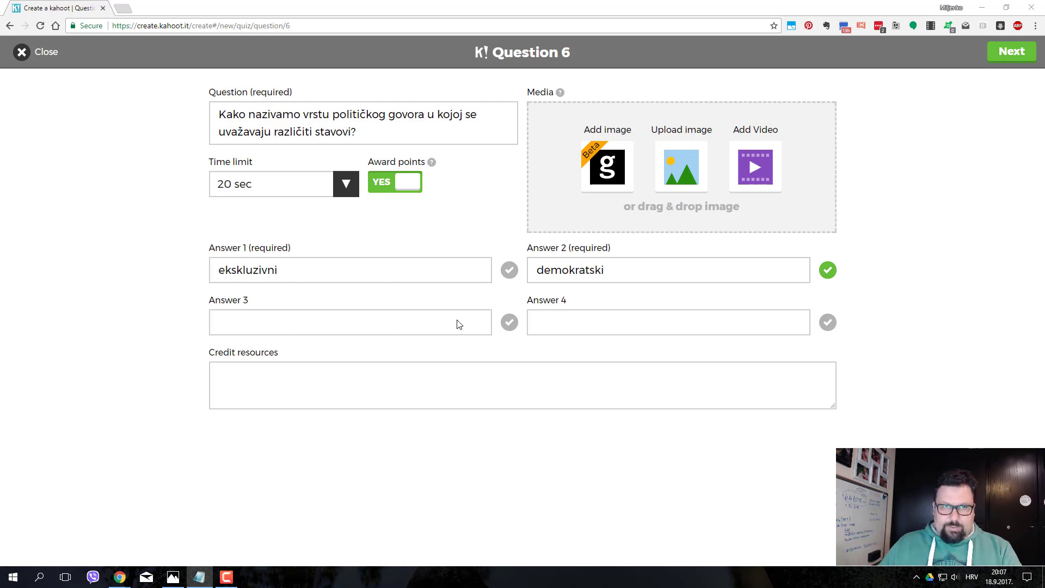
click(294, 322)
text(totalitarni)
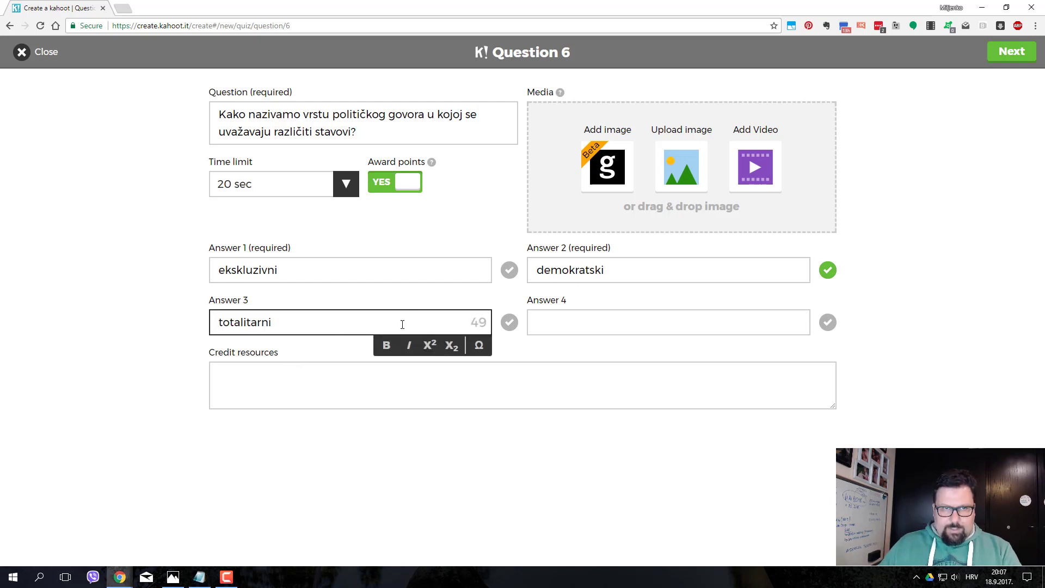
click(306, 193)
click(297, 219)
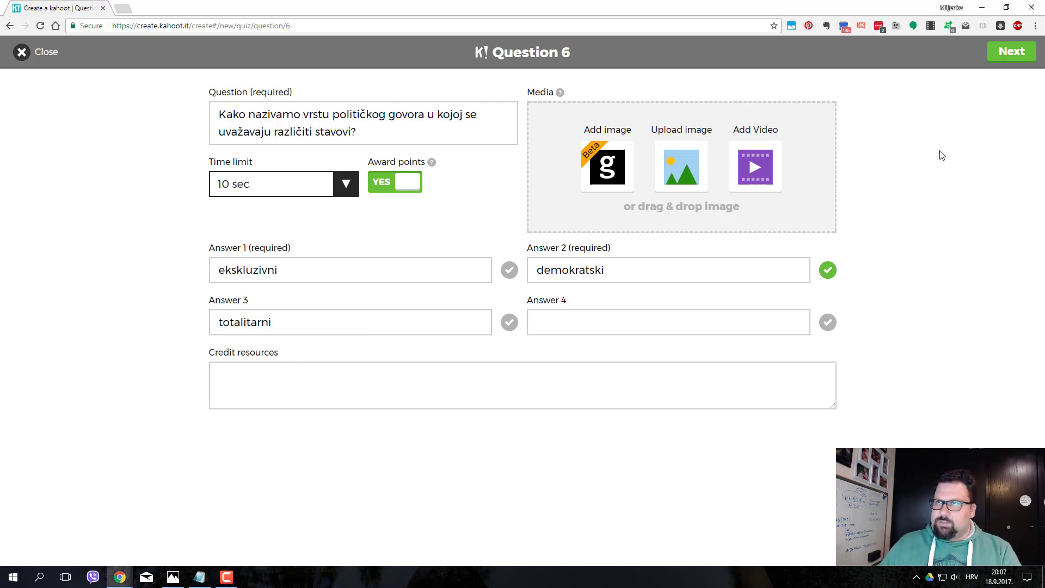
click(1011, 51)
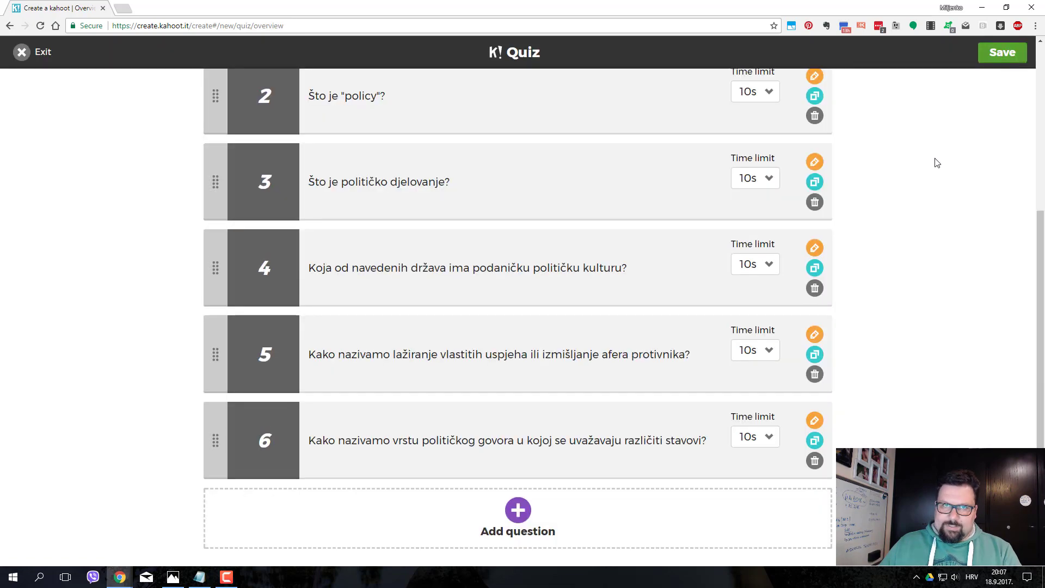
- Save the quiz after checking its question list, and return to the list of created kahoots
scroll(487, 404, up, 5)
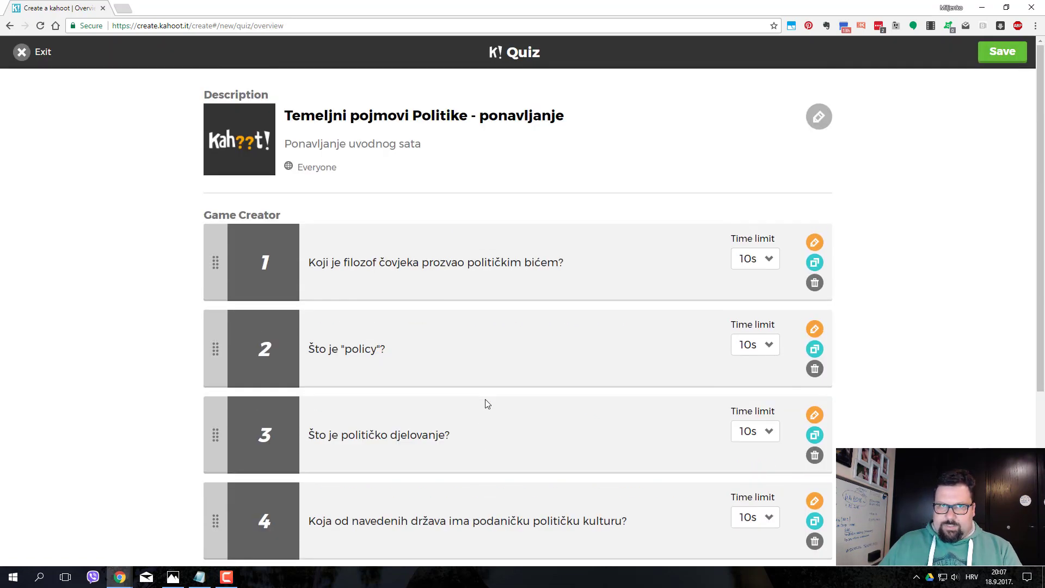
scroll(487, 403, down, 5)
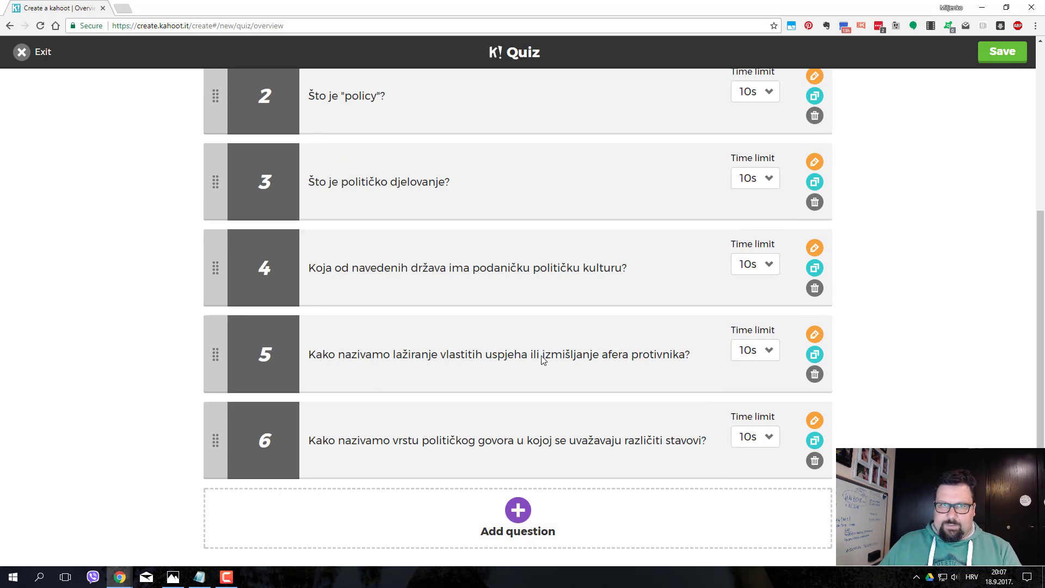
scroll(541, 357, up, 5)
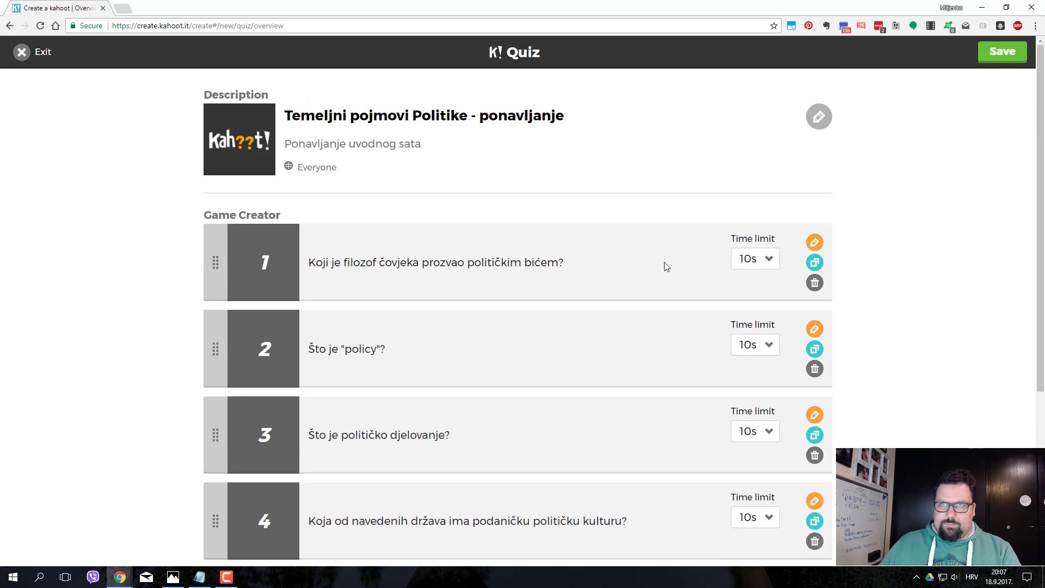
click(998, 56)
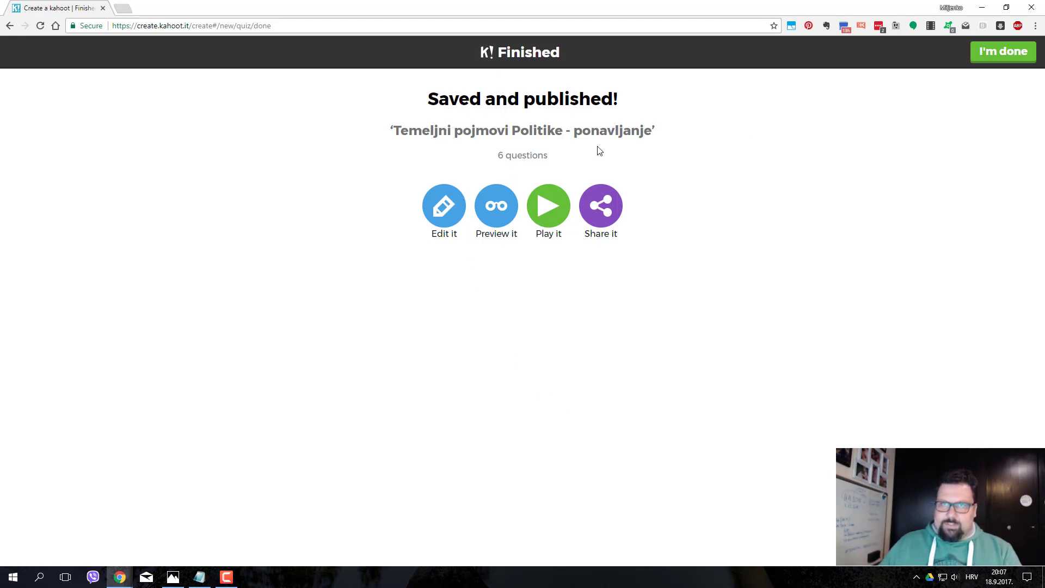
click(999, 61)
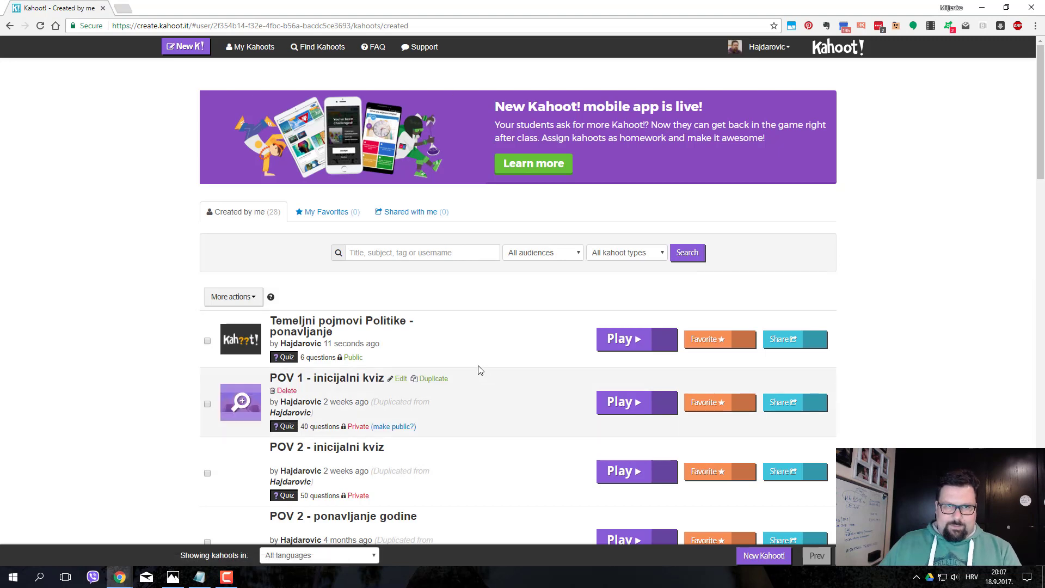
- Open the play page of "Temeljni pojmovi Politike - ponavljanje", examine its game modes and game options, and close it
scroll(122, 337, down, 1)
mouse_move(335, 288)
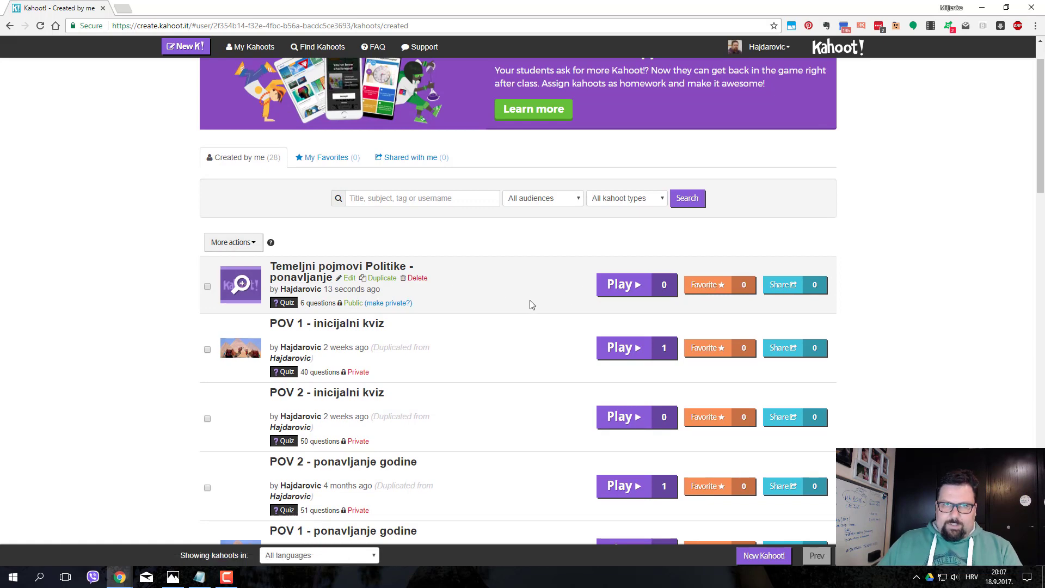
click(632, 290)
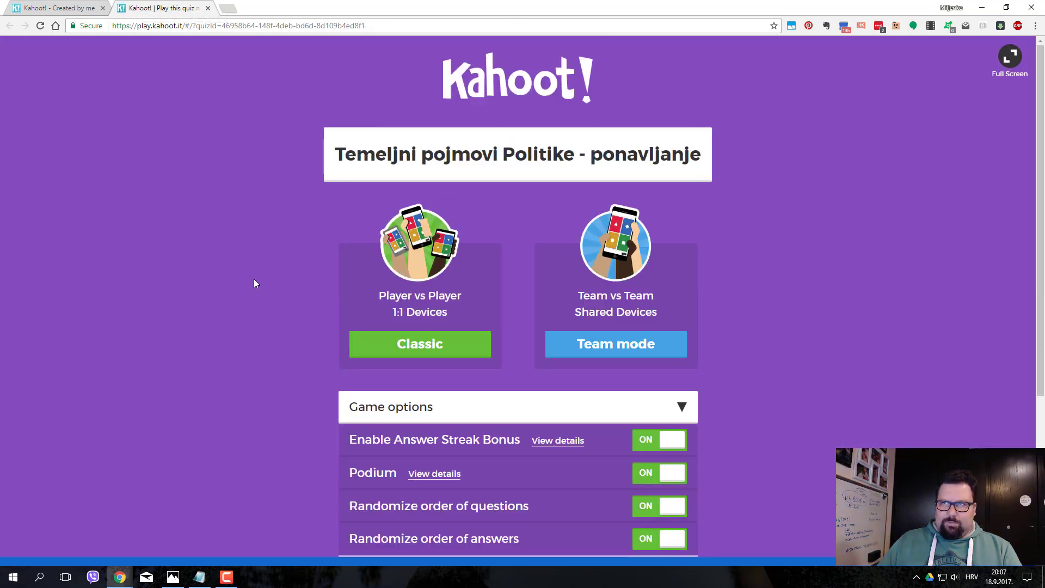
scroll(253, 283, down, 5)
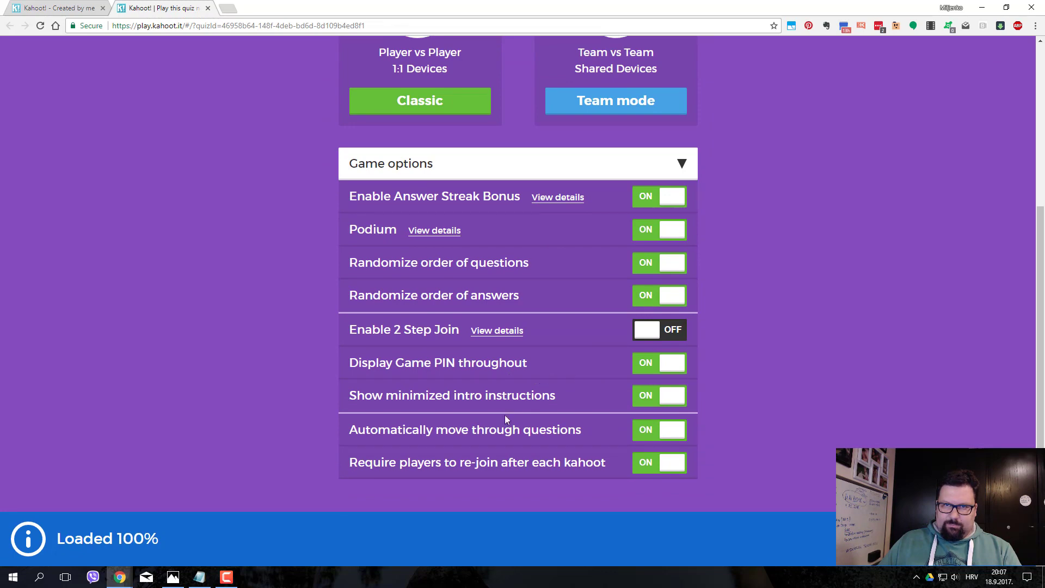
scroll(541, 415, up, 4)
scroll(541, 417, up, 1)
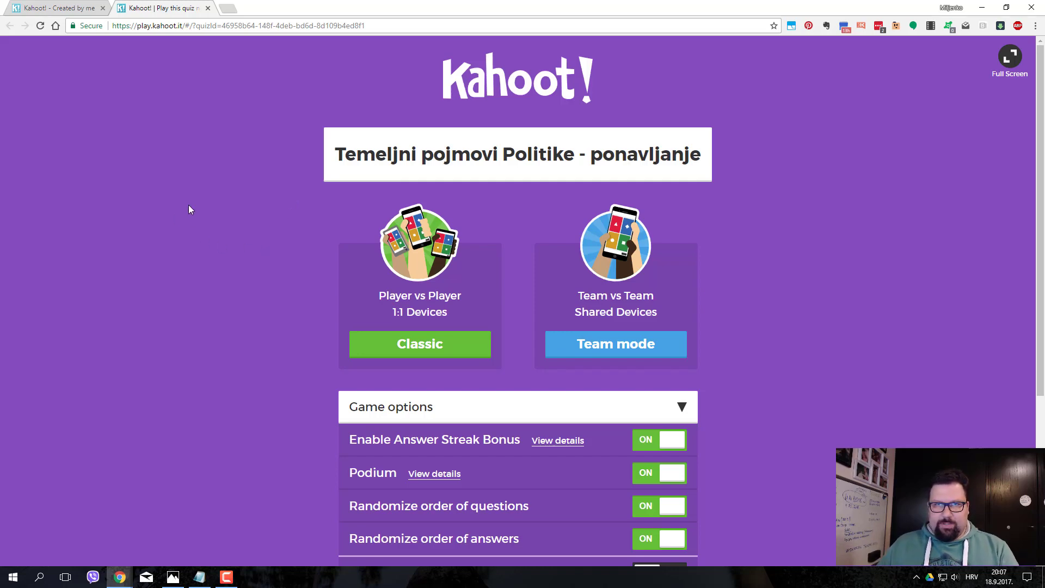
click(207, 8)
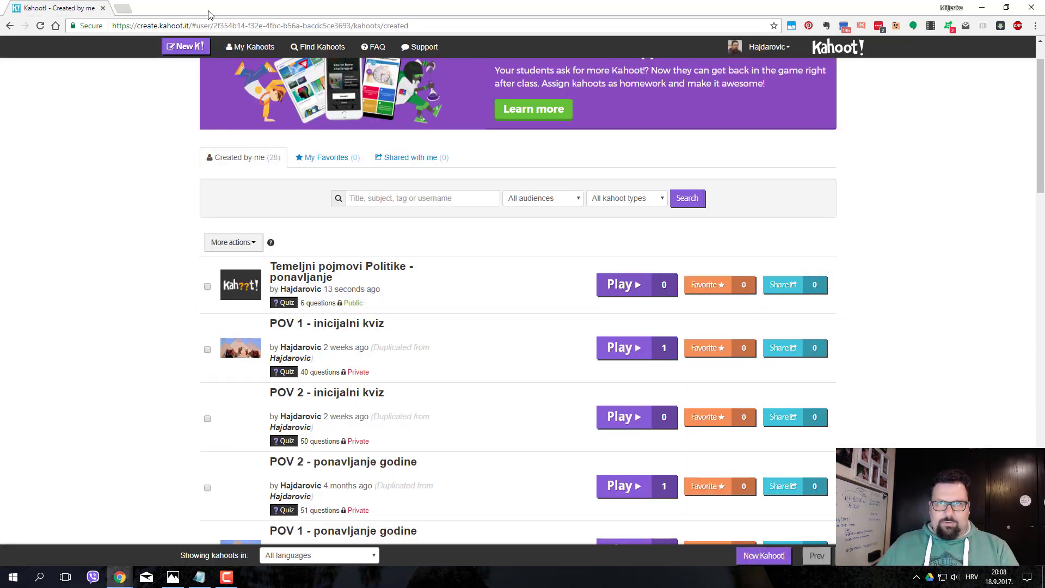
- Open the details of "Temeljni pojmovi Politike - ponavljanje" and create a challenge for it due 7 days from now
click(329, 268)
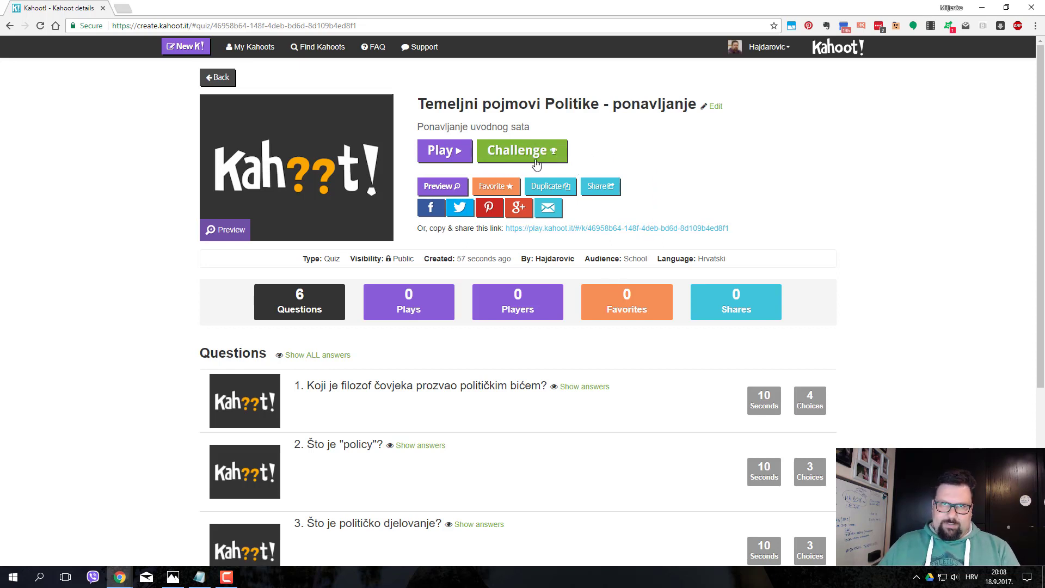
click(520, 155)
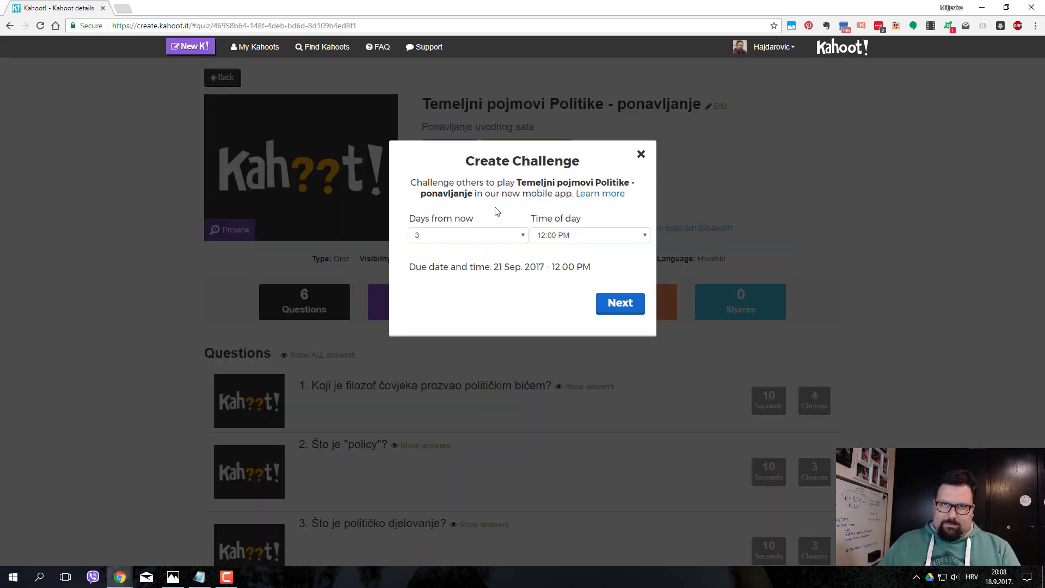
click(523, 236)
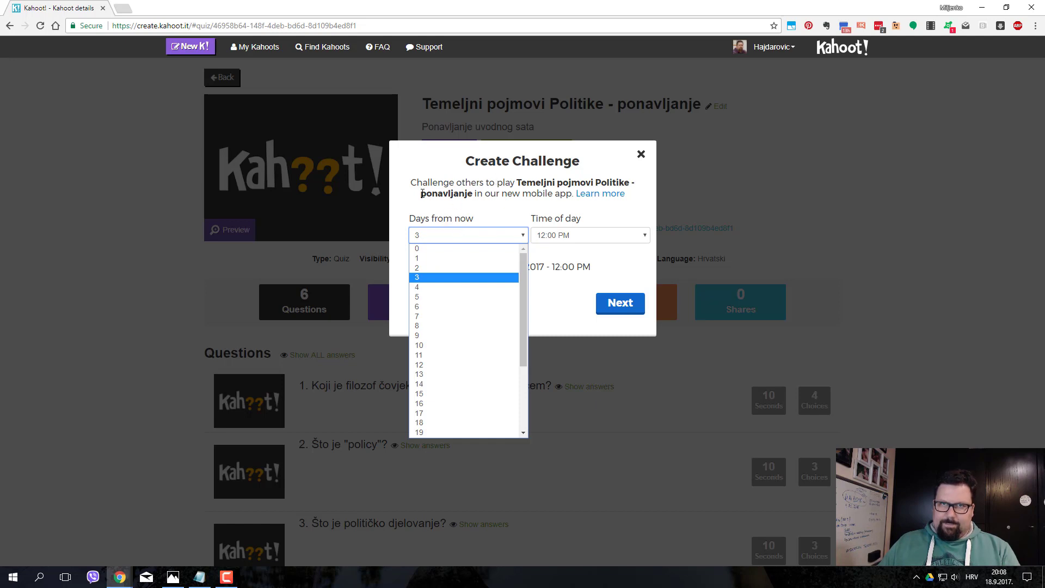
click(501, 197)
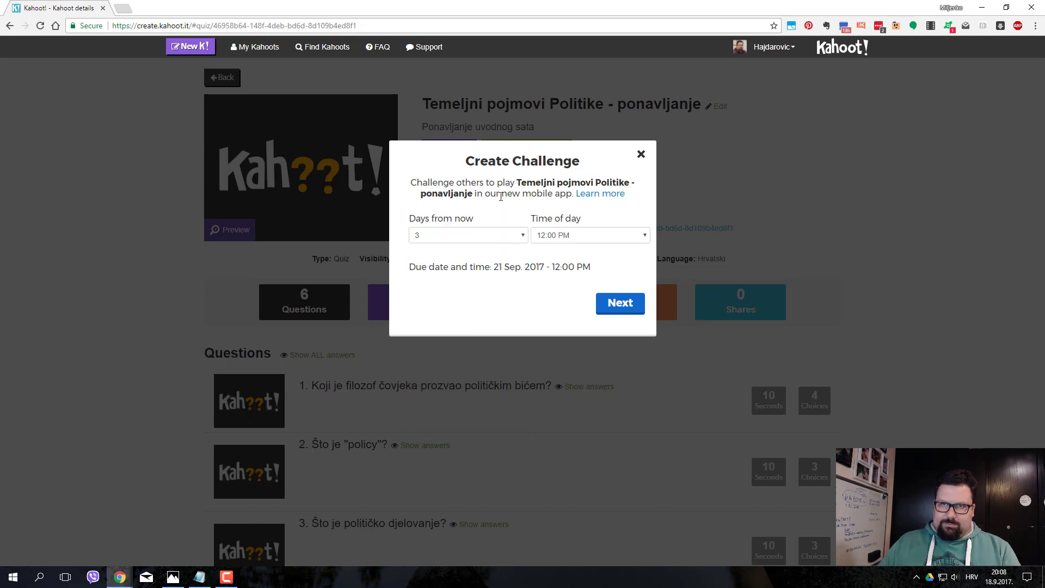
click(509, 239)
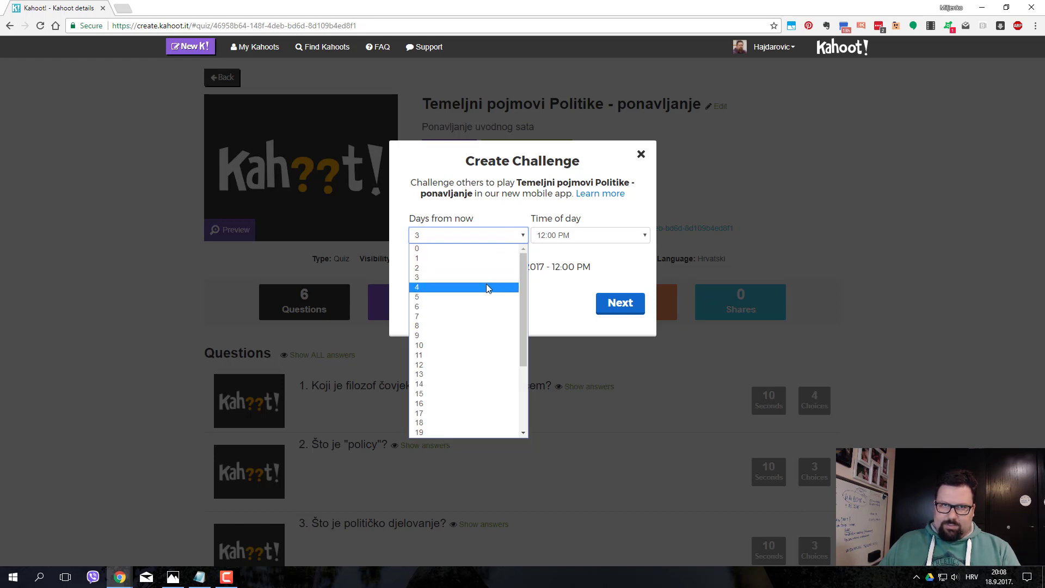
click(473, 316)
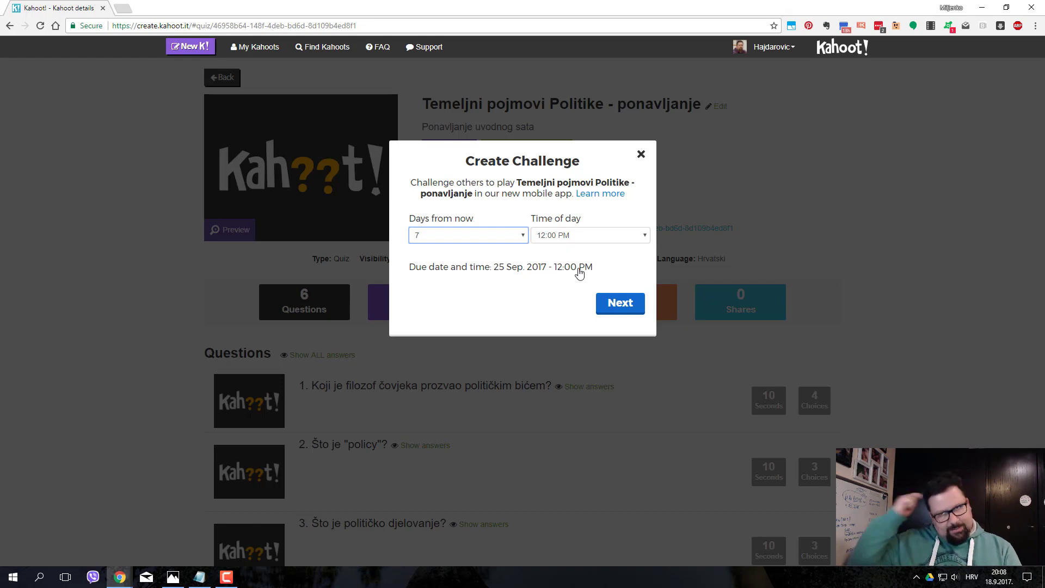
click(621, 311)
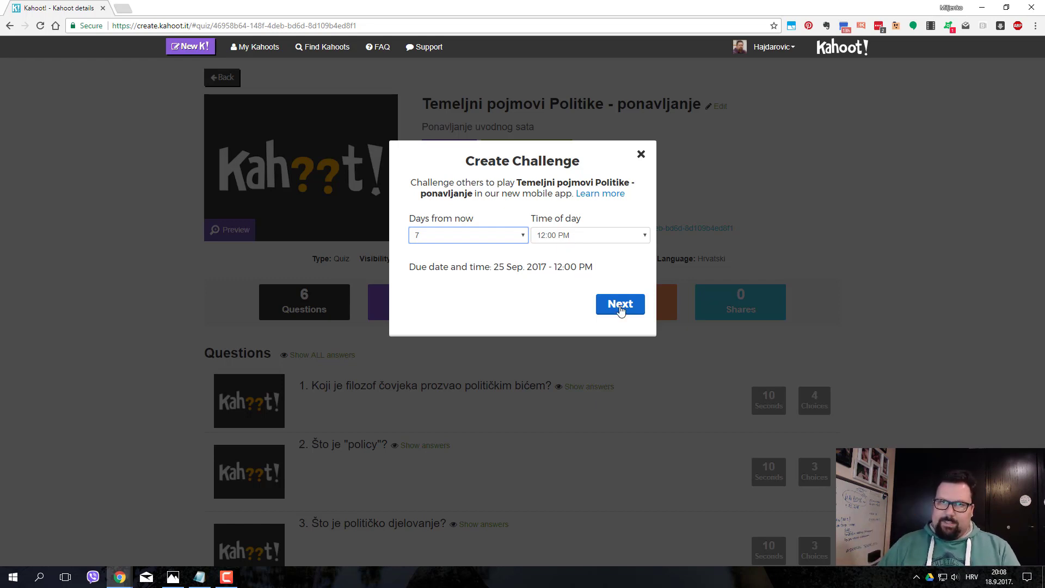
click(621, 305)
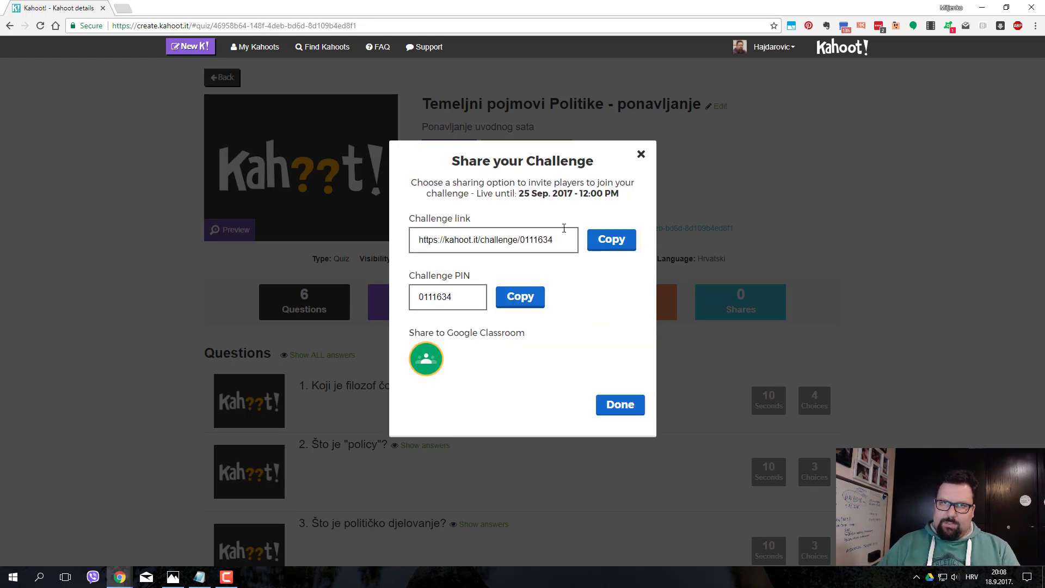
- Copy the challenge link and the challenge PIN, and finish sharing the challenge
click(604, 244)
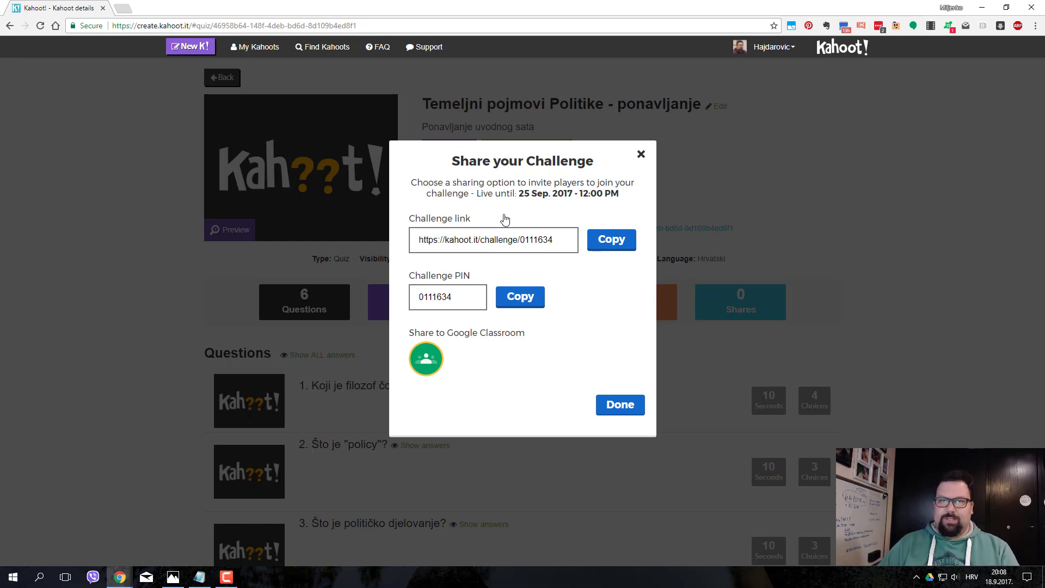
click(520, 297)
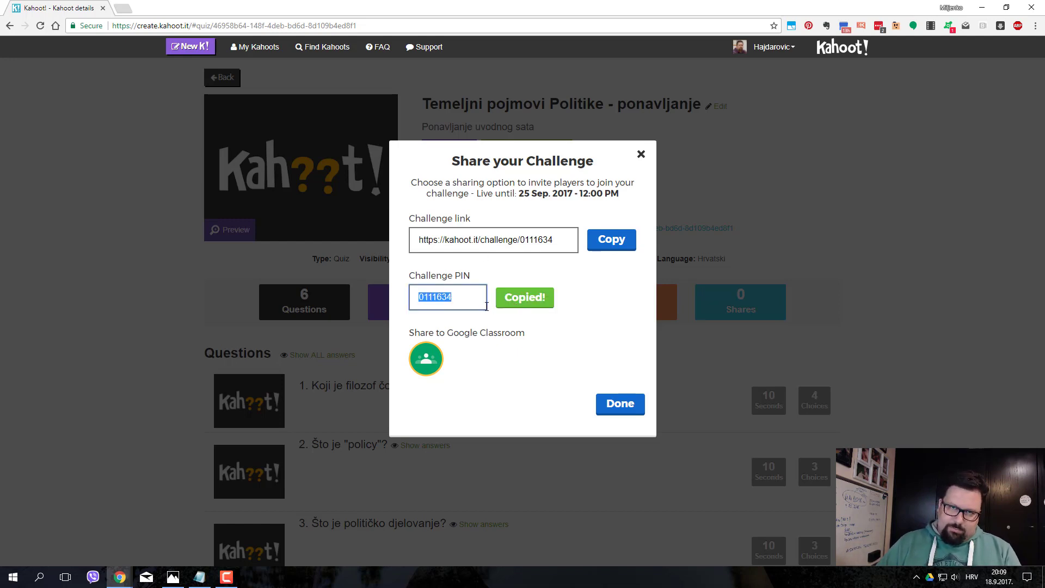
right_click(438, 296)
click(478, 320)
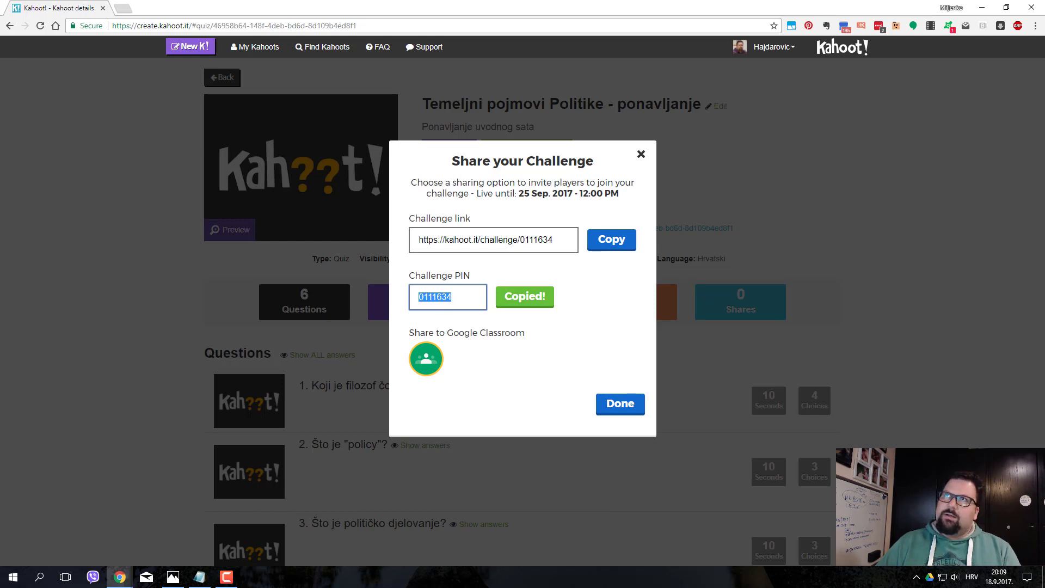
key(alt+Tab)
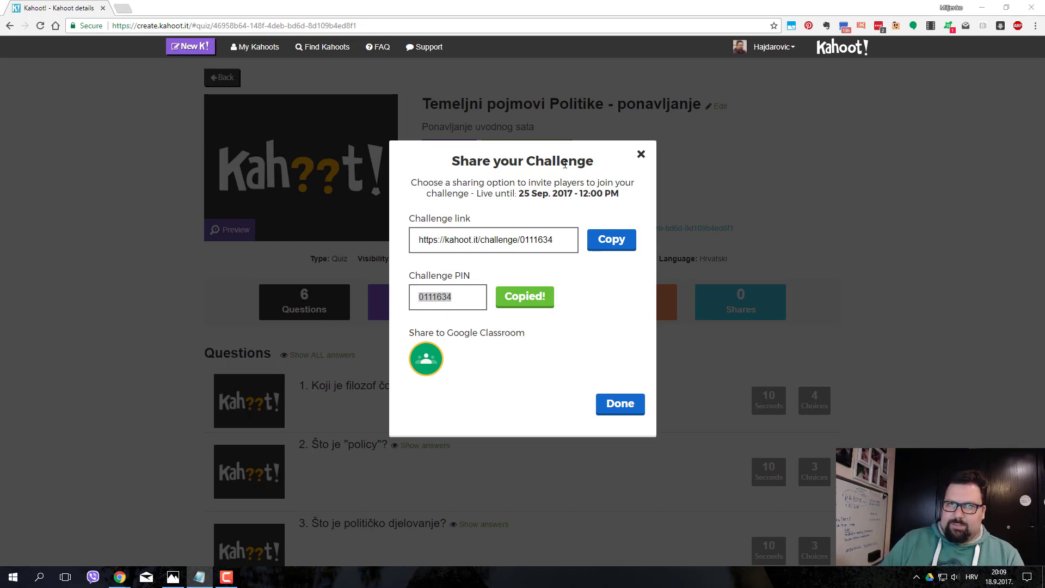
click(621, 406)
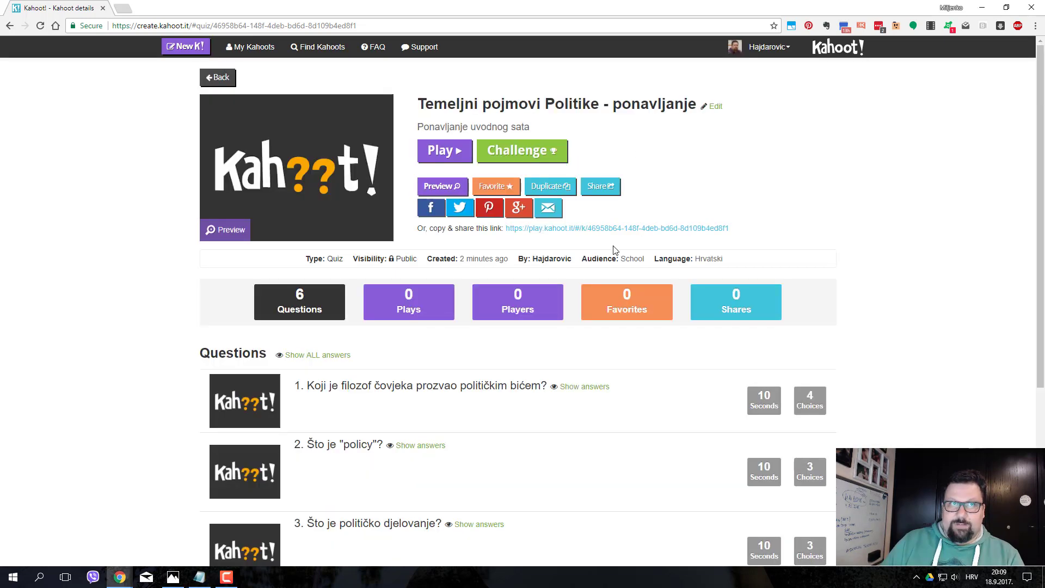